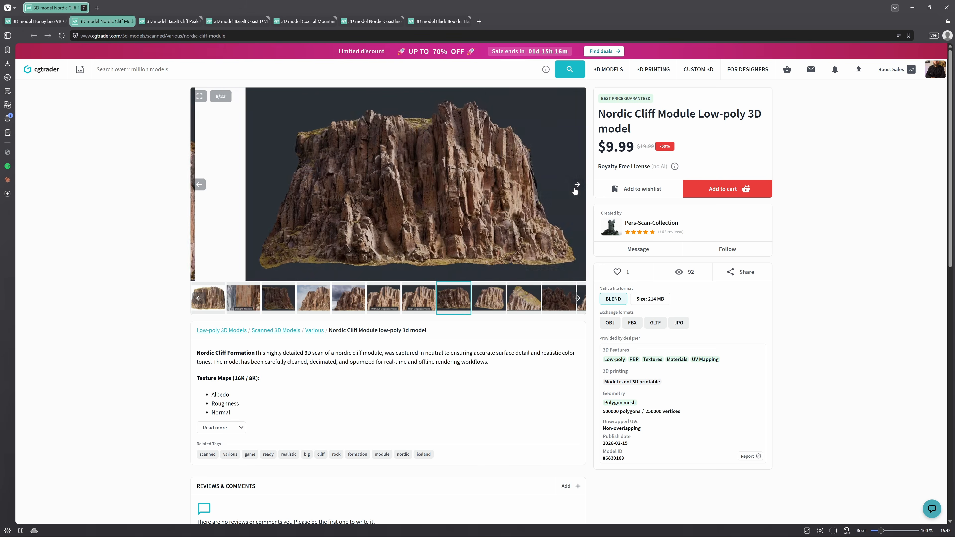
- Browse the open CGTrader listings of scanned cliff and coastline models
key("ctrl+Tab")
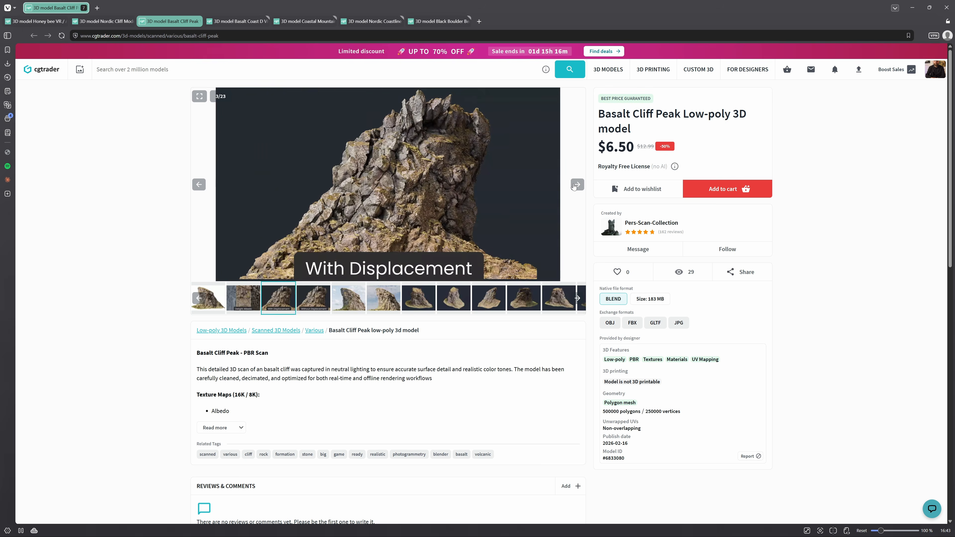
key("ctrl+Tab")
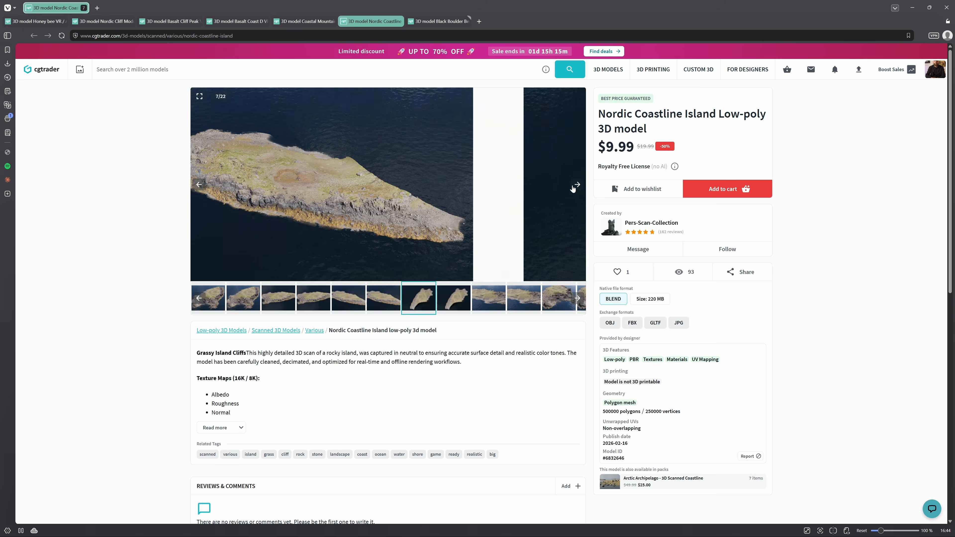
key("ctrl+Tab")
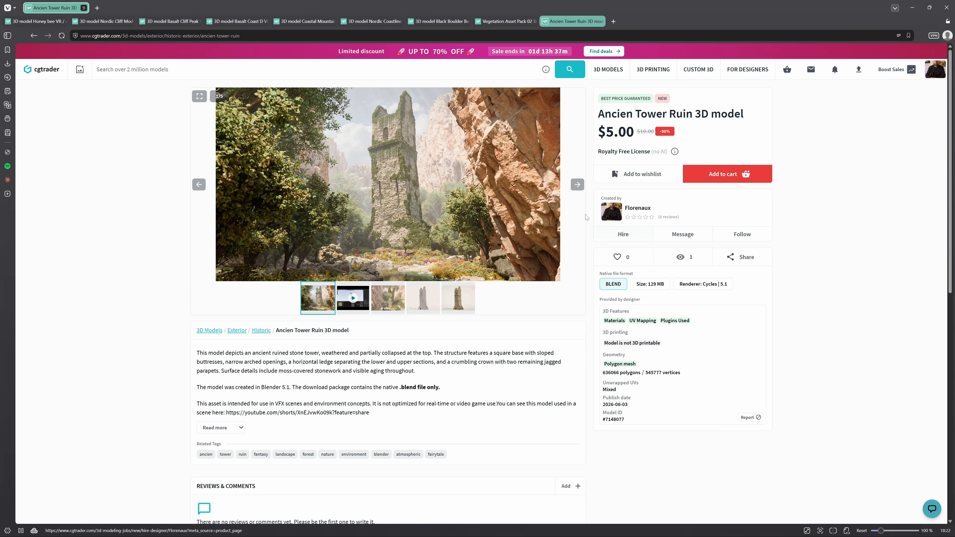
- Look through the preview video and images of the Ancien Tower Ruin model
left_click(578, 185)
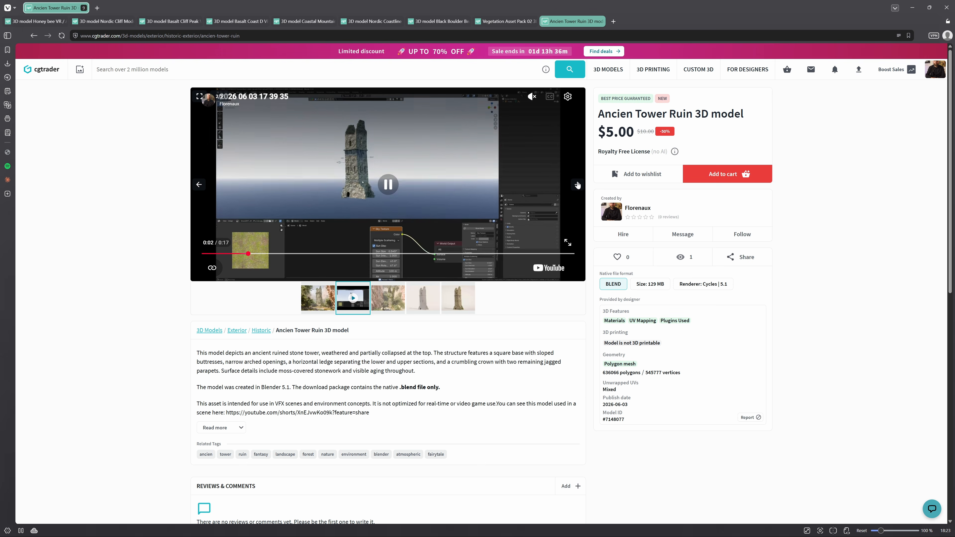
left_click(577, 184)
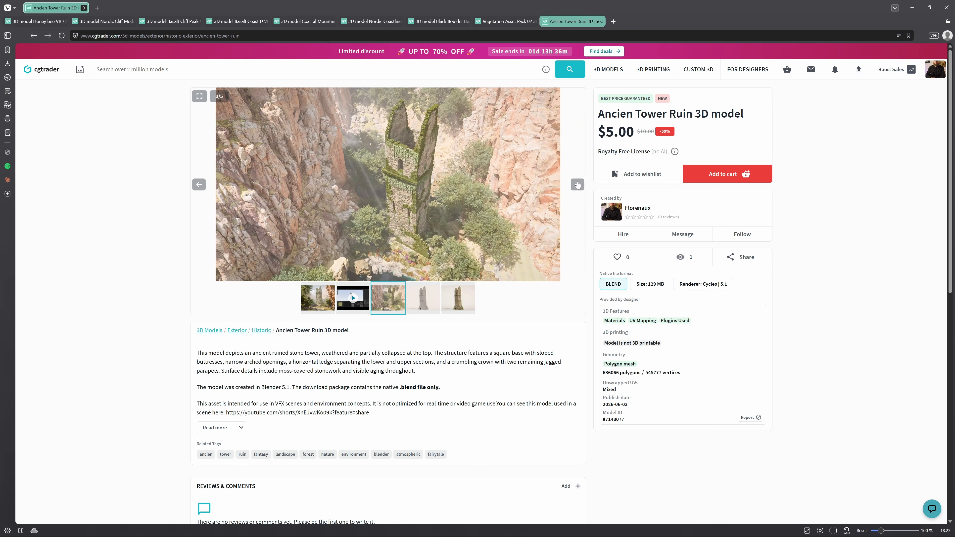
left_click(577, 185)
left_click(577, 184)
left_click(577, 184)
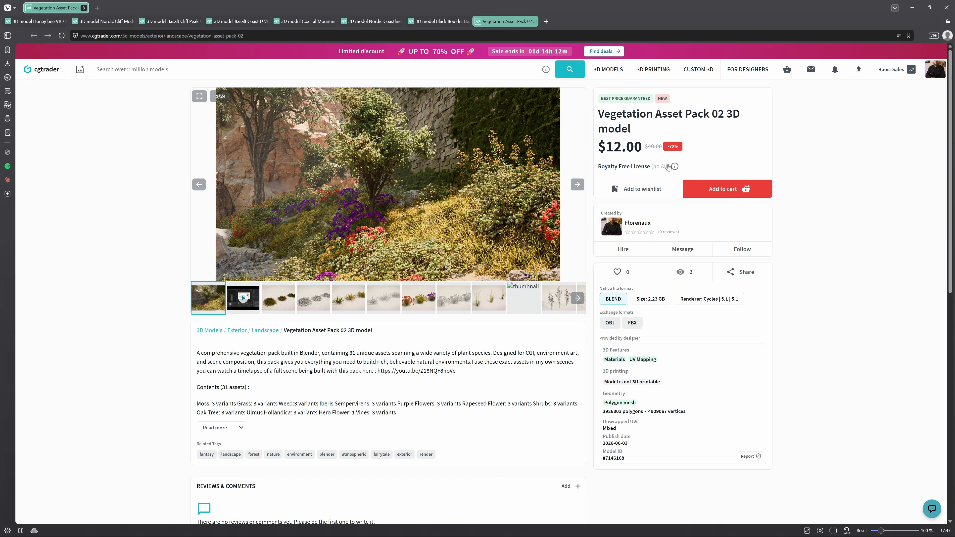
- Look through the preview video and images of the Vegetation Asset Pack 02 listing
left_click(577, 185)
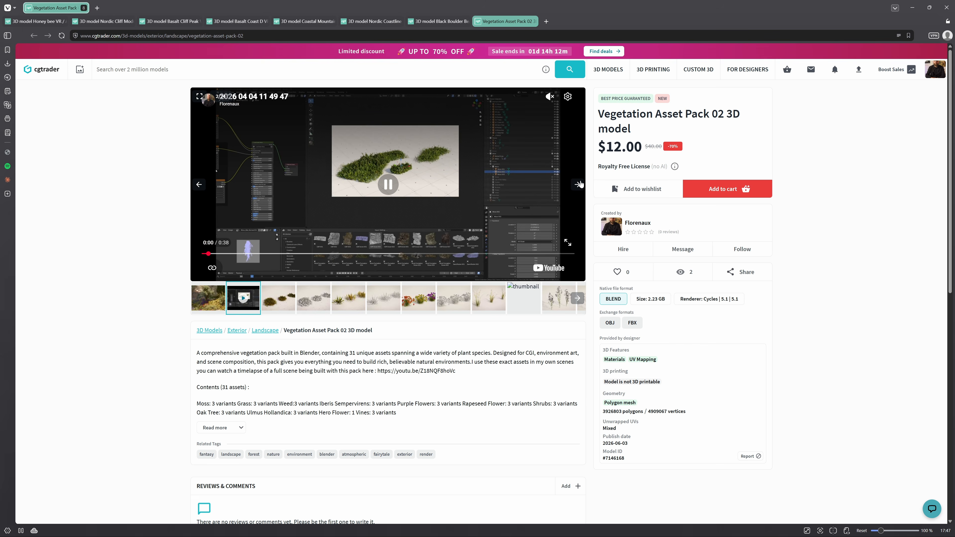
left_click(577, 185)
left_click(577, 185)
left_click(577, 185)
left_click(577, 185)
left_click(578, 185)
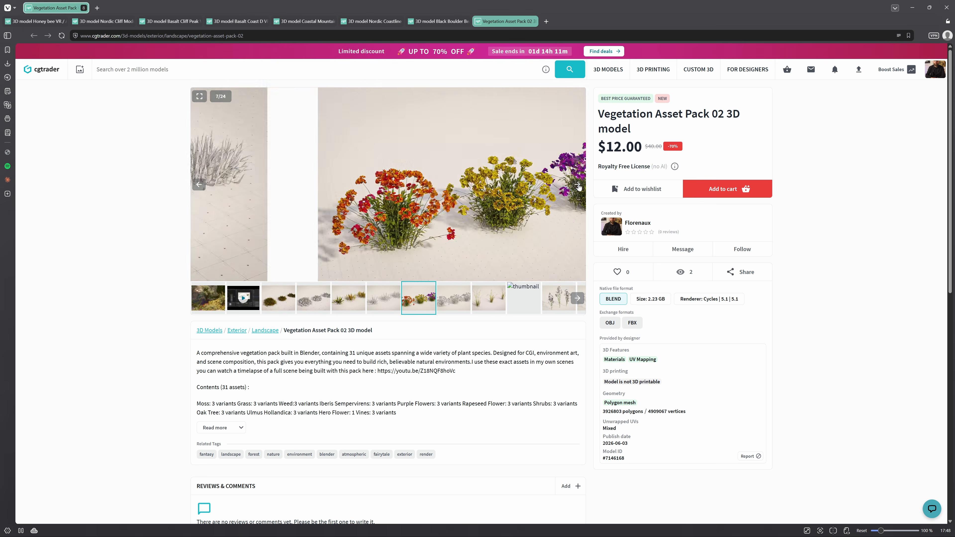
- Switch to the ruin scene in Blender, select all objects of the Tower collection and move them together to reposition the tower on the terrain
mouse_move(505, 527)
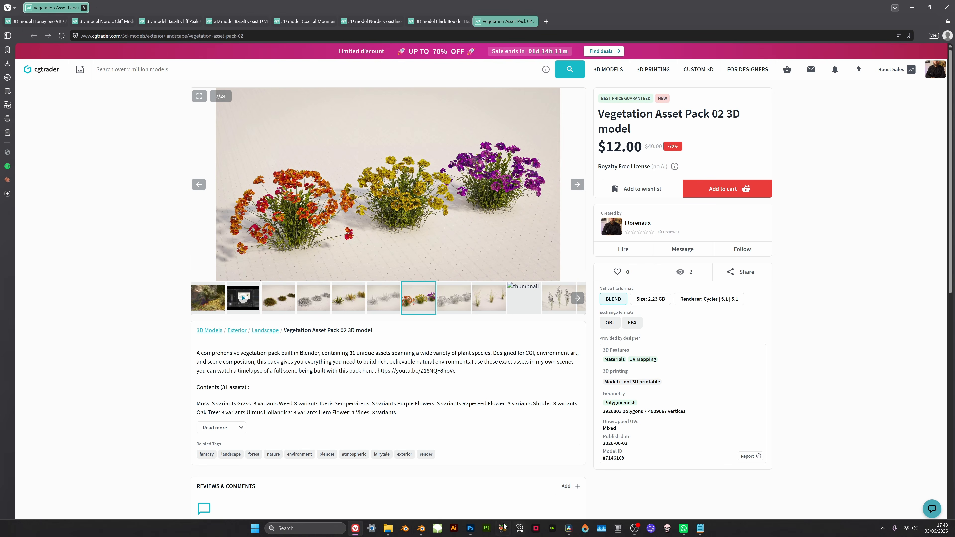
left_click(424, 529)
left_click(453, 491)
middle_click_drag(423, 180, 451, 205)
scroll(430, 288, "up", 5)
middle_click_drag(444, 245, 466, 339)
scroll(470, 210, "down", 4)
middle_click_drag(427, 243, 439, 227)
middle_click_drag(439, 227, 441, 227)
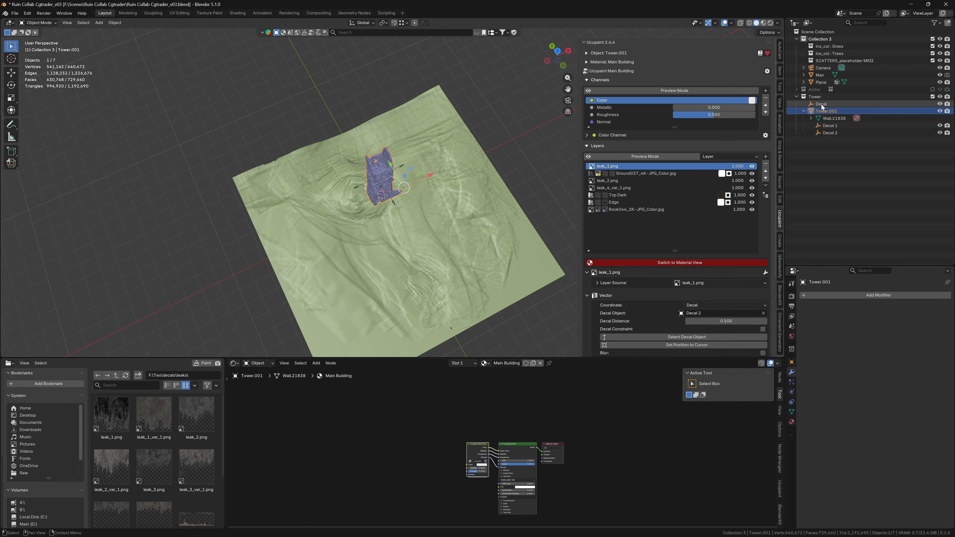
right_click(817, 97)
left_click(812, 157)
left_click_drag(409, 172, 388, 176)
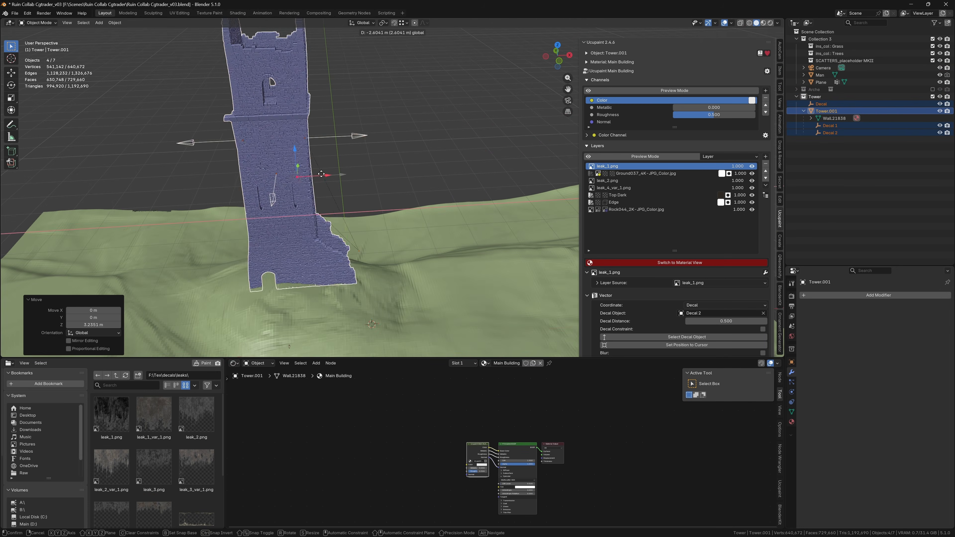
key("KP_0")
- Rename the terrain plane to "Ground" and set the camera's focal length to 30
double_click(821, 61)
type("Ground")
key("Return")
left_click(823, 46)
double_click(900, 330)
type("30")
key("Return")
- View the scene through the camera, hide the viewport sidebar and open the camera's data properties
middle_click_drag(399, 197, 403, 233)
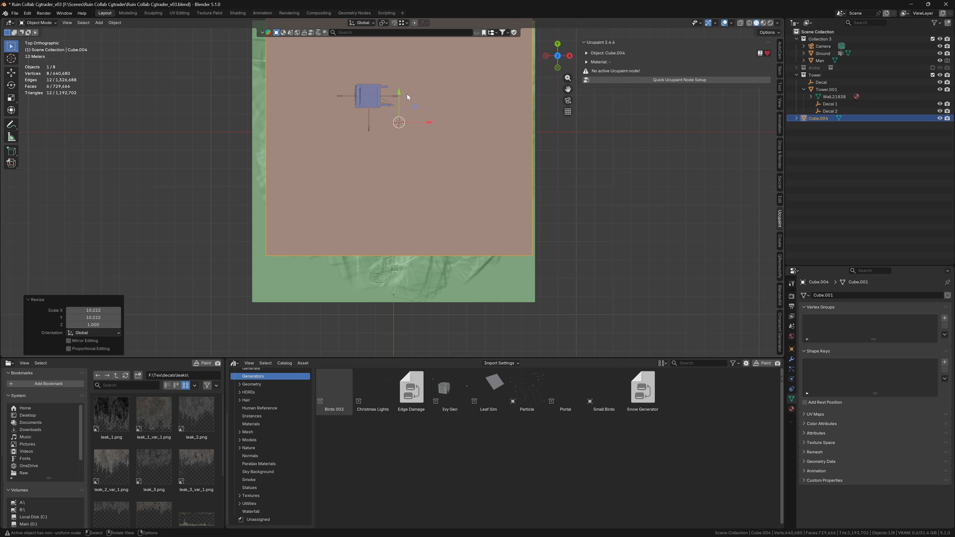
key("KP_0")
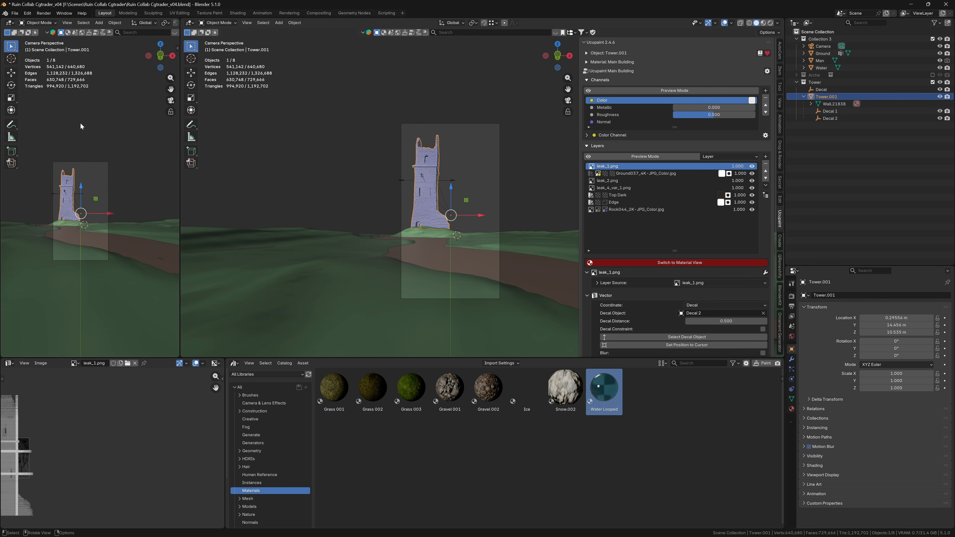
scroll(102, 153, "up", 3)
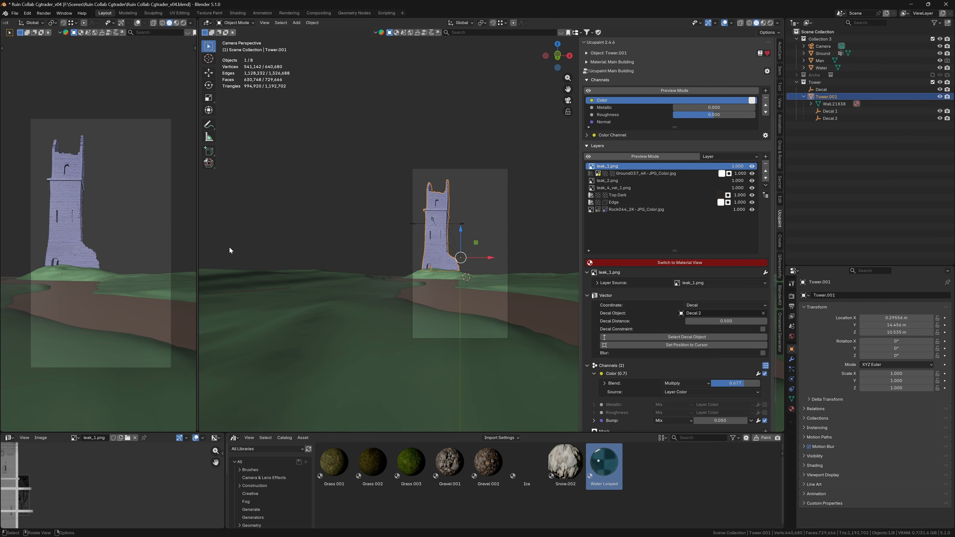
key("n")
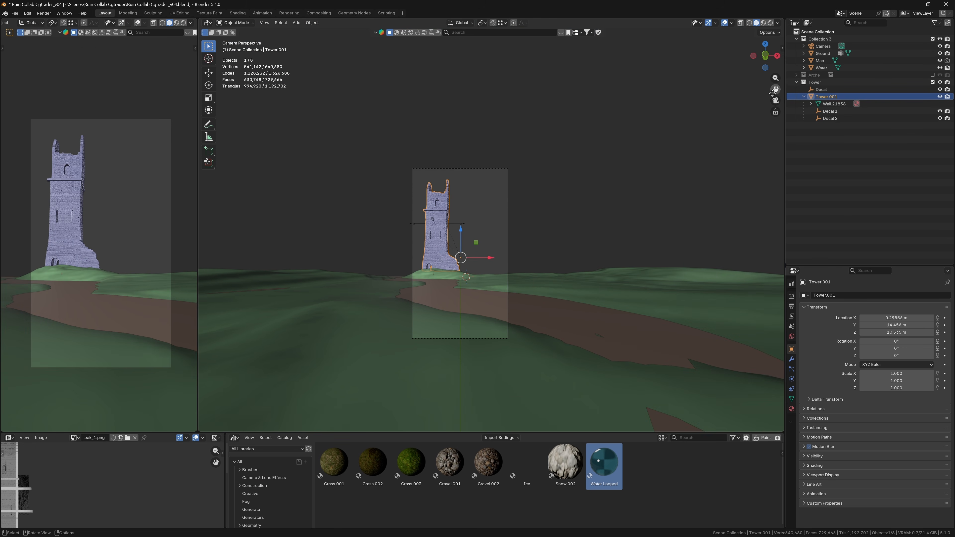
left_click(824, 47)
left_click(791, 379)
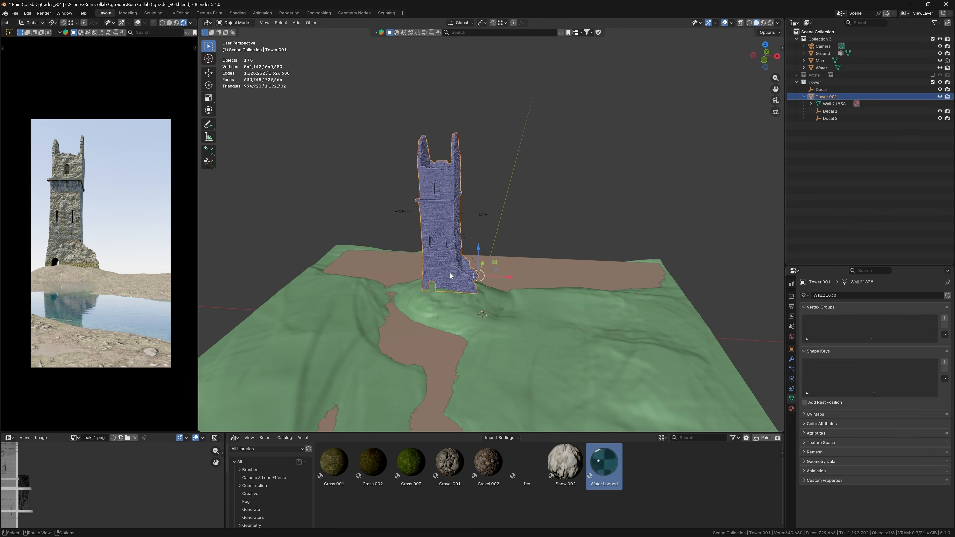
- Add the Tower.001 object to the current selection
left_click(826, 97, "ctrl")
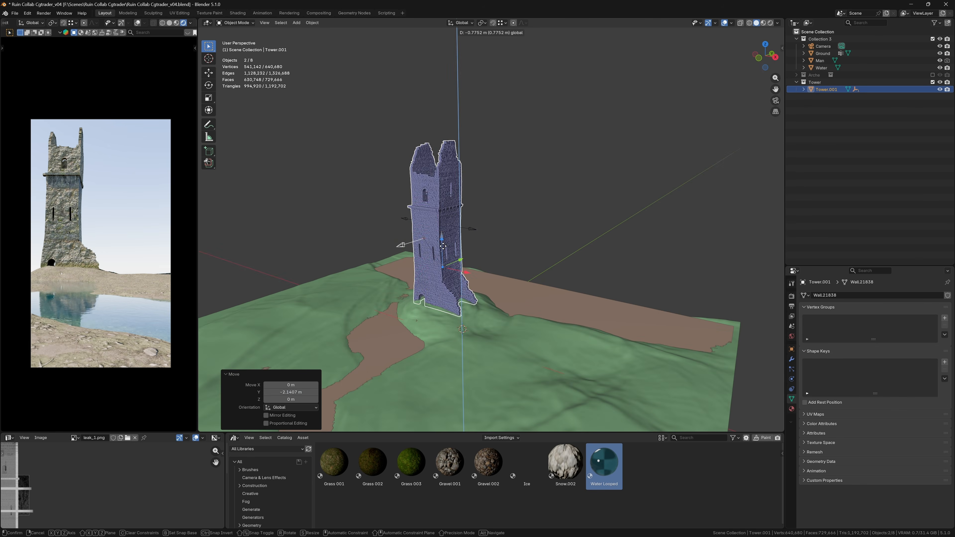
- Put the Ground object into Sculpt Mode and sculpt the hill at the tower's base with Clay Strips
left_click(823, 53)
left_click(235, 23)
left_click(241, 47)
scroll(376, 287, "up", 5)
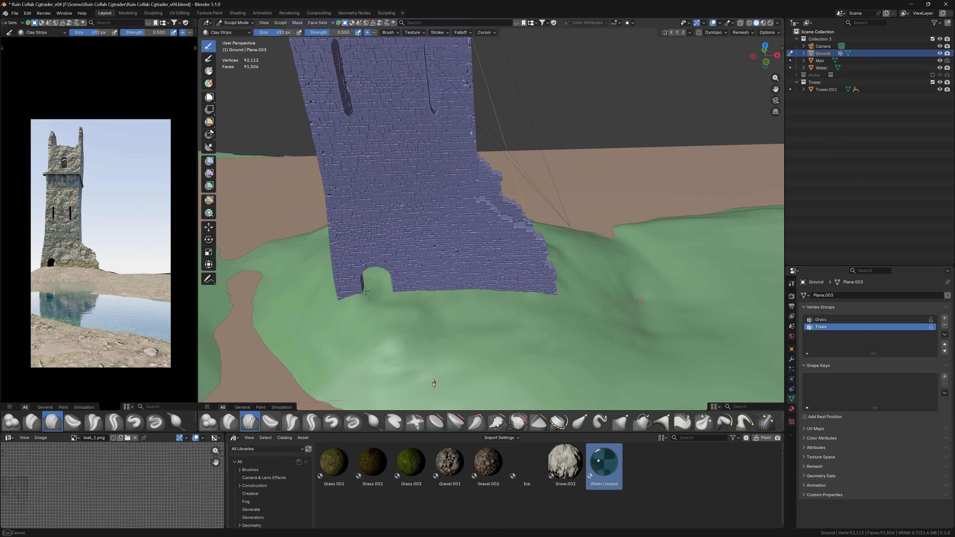
left_click(446, 251)
mouse_move(446, 251)
middle_mouse_down()
mouse_move(601, 259)
mouse_move(373, 277)
mouse_move(617, 248)
mouse_move(403, 242)
middle_mouse_up()
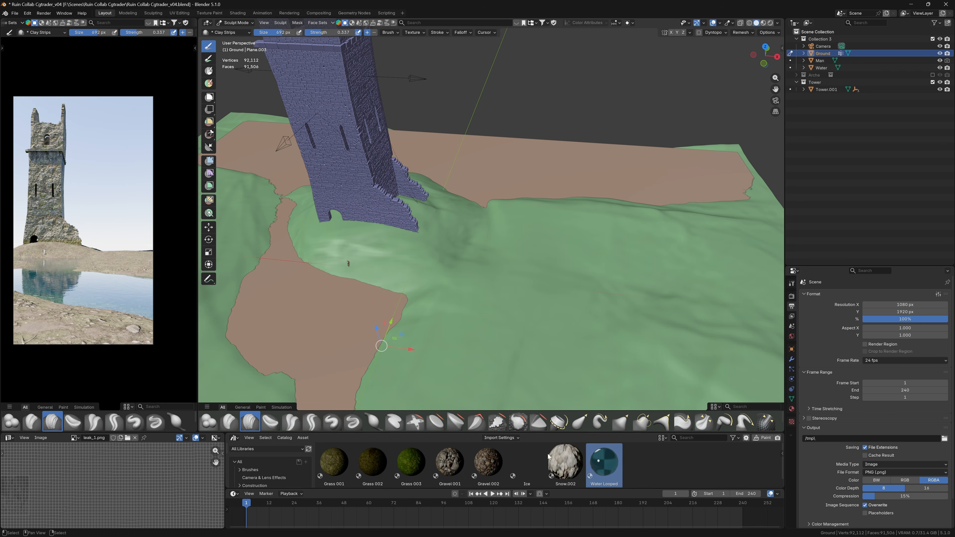
- Sculpt the ground in front of the tower's doorway with a smaller Clay Strips brush
mouse_move(451, 225)
middle_mouse_down()
mouse_move(492, 218)
mouse_move(435, 258)
mouse_move(377, 224)
mouse_move(485, 241)
middle_mouse_up()
scroll(470, 248, "up", 5)
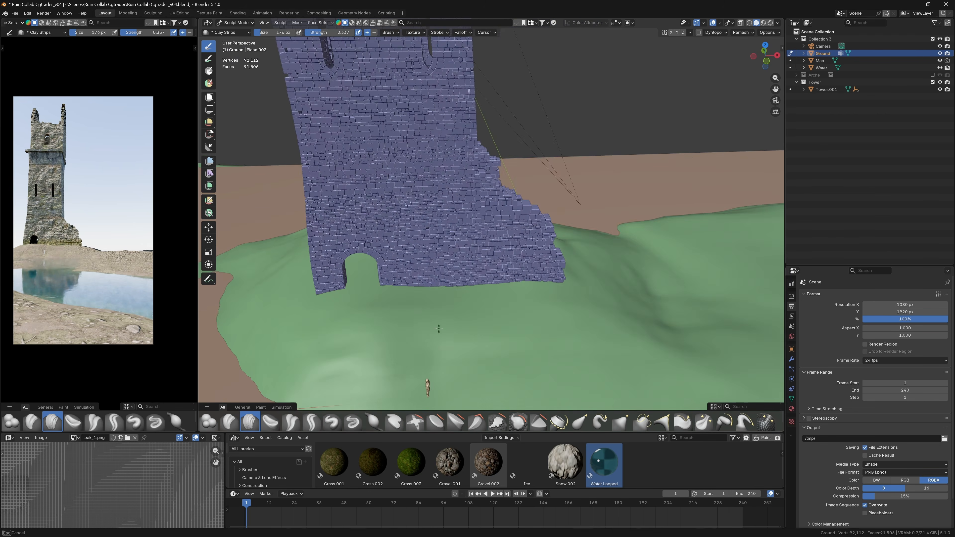
middle_click_drag(376, 293, 466, 267, "shift")
left_click_drag(440, 331, 421, 265)
- Carve an inverted Clay Strips stroke into the terrain along the river bank below the tower
middle_click_drag(670, 391, 571, 277, "shift")
scroll(45, 244, "up", 5)
scroll(411, 209, "down", 3)
scroll(470, 233, "down", 4)
middle_click_drag(526, 226, 605, 247)
key("KP_7")
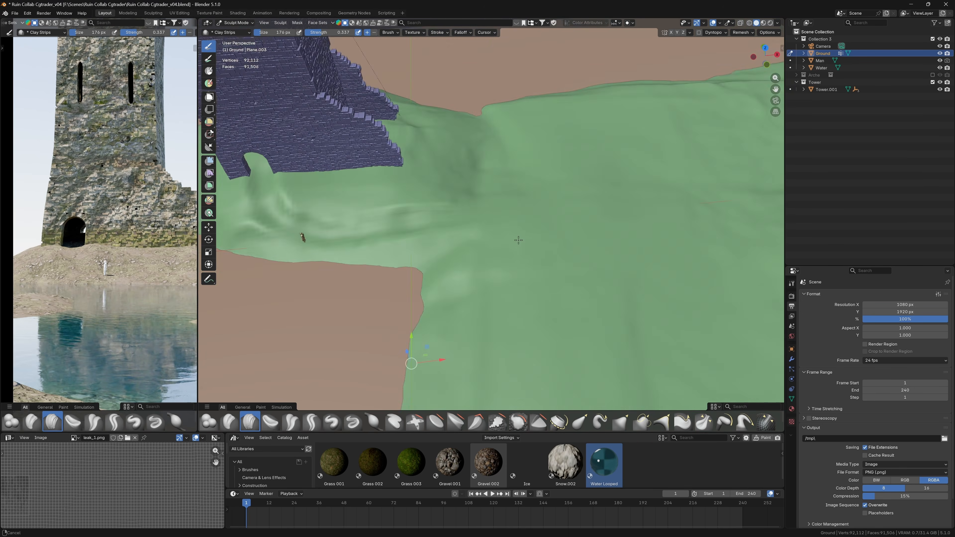
middle_click_drag(515, 227, 519, 180, "shift")
left_click_drag(510, 229, 455, 376, "ctrl")
- Add another Clay Strips stroke to build up the curved river bank beside the water
middle_click_drag(457, 376, 465, 306, "shift")
scroll(98, 241, "down", 4)
middle_click_drag(124, 241, 45, 232, "shift")
left_click_drag(444, 319, 493, 282)
middle_click_drag(492, 281, 488, 188)
mouse_move(34, 246)
middle_mouse_down("shift")
mouse_move(38, 271)
mouse_move(100, 293)
middle_mouse_up("shift")
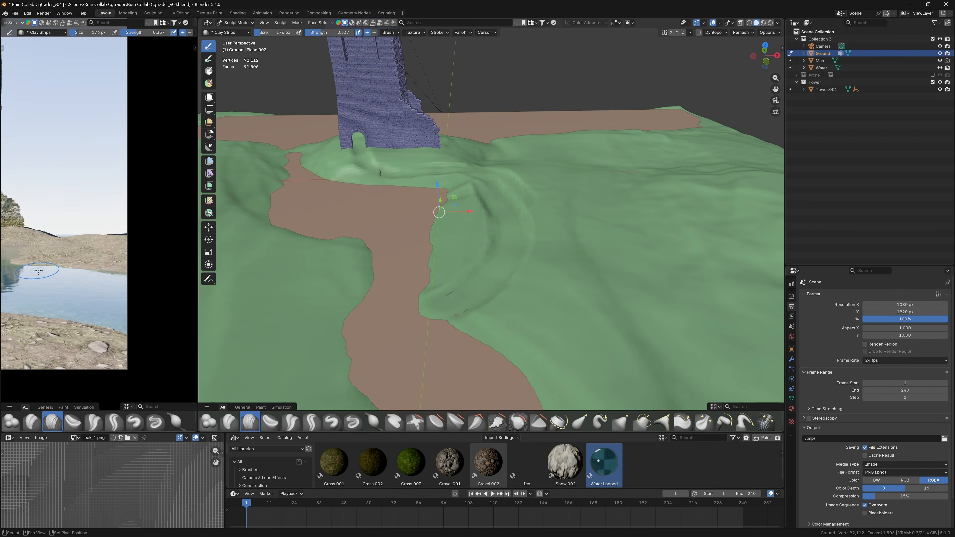
scroll(38, 271, "down", 2)
- Place the Dock Snow 02 asset from the Bridges category across the river
left_click_drag(263, 488, 263, 510)
left_click(240, 485)
scroll(255, 479, "down", 3)
left_click(256, 473)
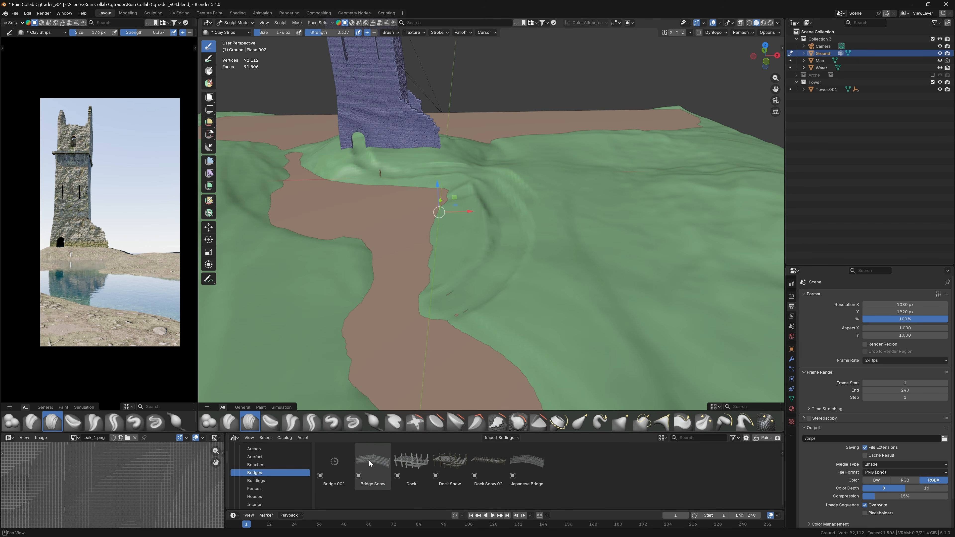
left_click_drag(490, 464, 444, 392)
left_click_drag(439, 310, 439, 310)
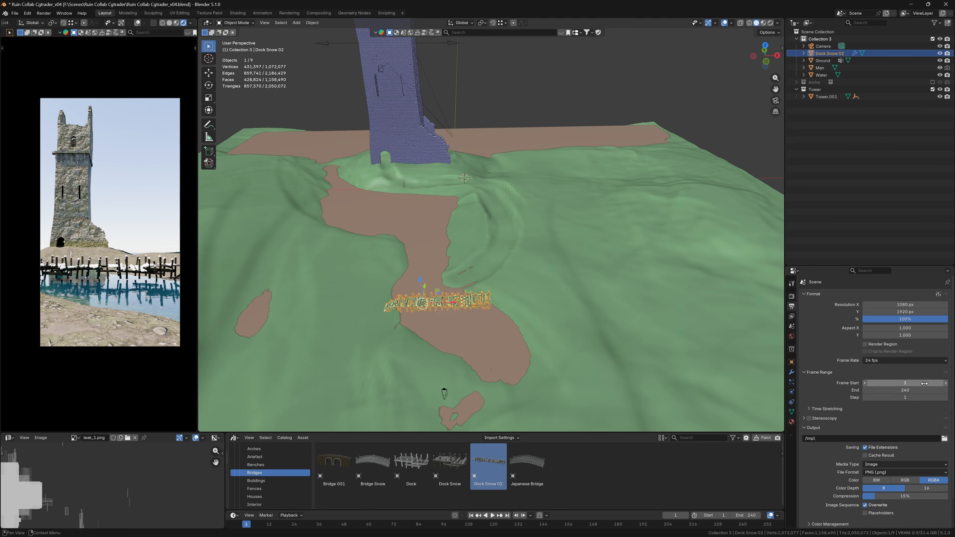
- Show the dock's modifier properties and rotate the dock about the Z axis
left_click(792, 372)
scroll(471, 317, "up", 3)
key("r")
key("z")
left_click(459, 297)
- Adjust the dock's height along Z and scale it to fit across the river
middle_click_drag(461, 301, 448, 288)
scroll(113, 264, "up", 3)
key("g")
key("z")
left_click_drag(393, 296, 393, 297)
middle_click_drag(393, 297, 416, 312)
key("s")
left_click(410, 319)
scroll(311, 318, "down", 3)
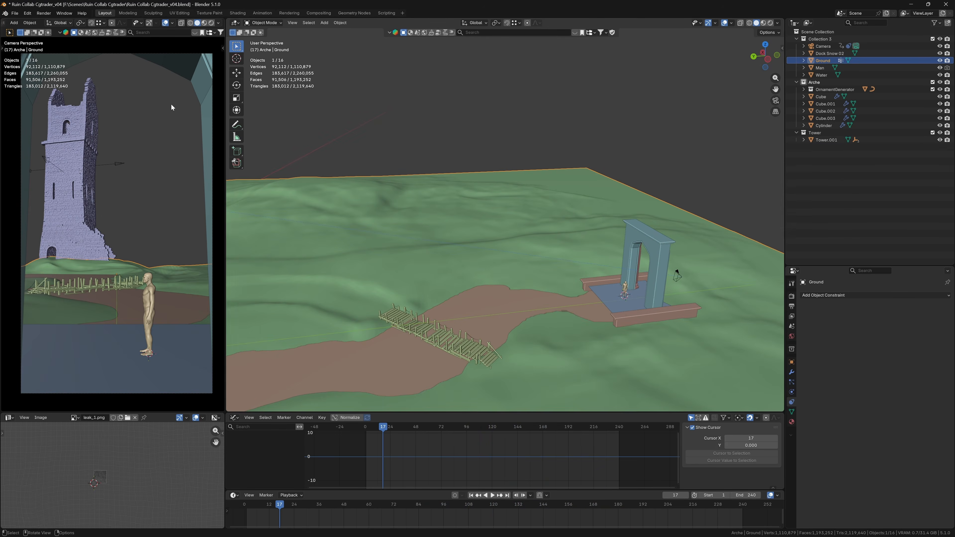
- Sculpt the Ground in front of the arch's floor with Clay Strips and set the brush strength to 0.208
key("ctrl+Tab")
scroll(526, 294, "up", 4)
left_click_drag(470, 278, 521, 299)
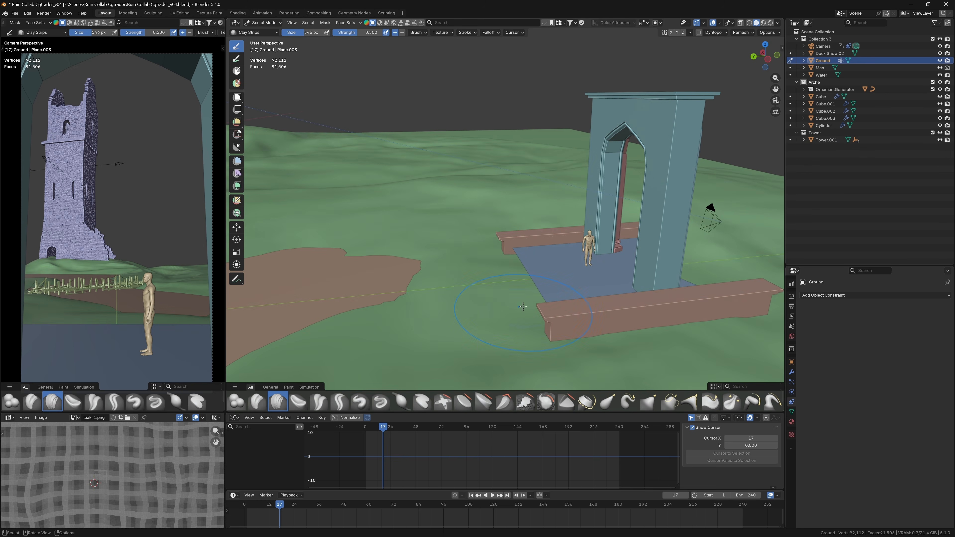
middle_click_drag(470, 286, 616, 293)
left_click_drag(534, 281, 481, 277)
scroll(546, 278, "up", 3)
key("shift+f")
left_click(608, 284)
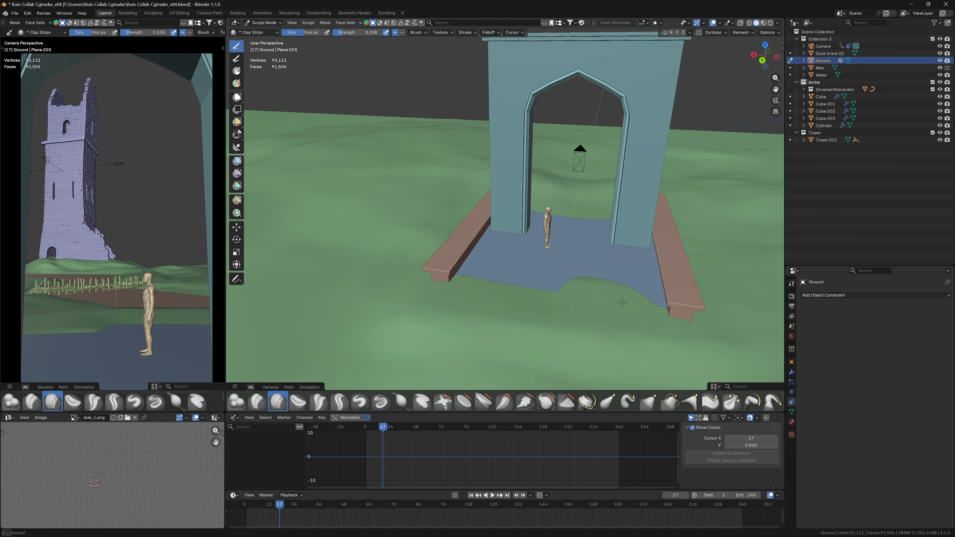
- Set the current frame to 1, leave Sculpt Mode and select the camera
middle_click_drag(658, 309, 556, 297)
mouse_move(382, 428)
left_mouse_down()
mouse_move(367, 431)
mouse_move(671, 447)
mouse_move(366, 438)
left_mouse_up()
scroll(181, 324, "down", 1)
key("ctrl+Tab")
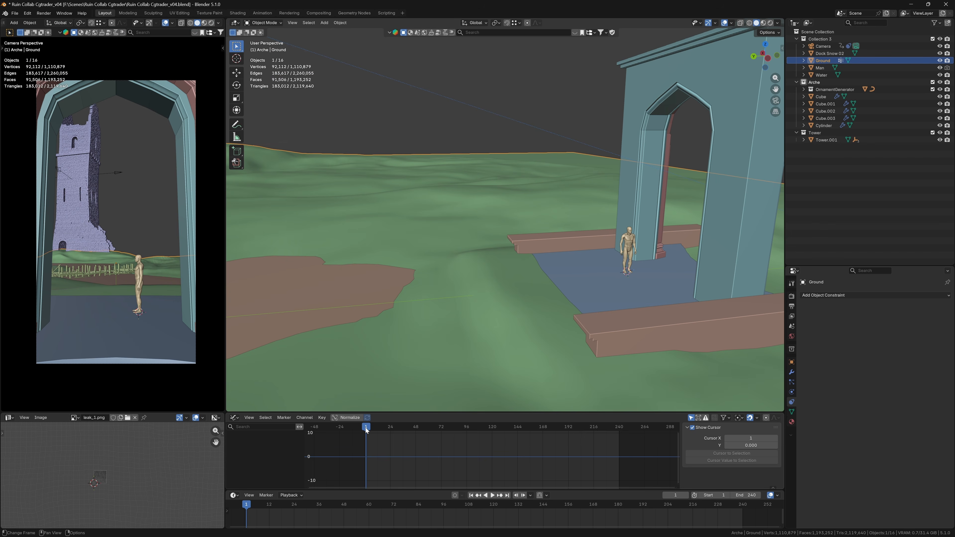
left_click(827, 47)
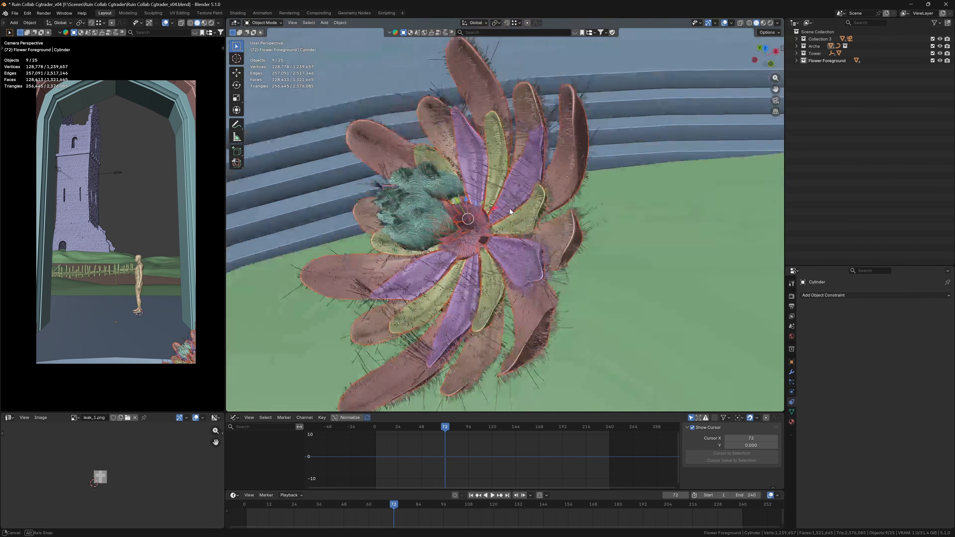
- Set the child hair length of the flower's Base particle system to 0.064
left_click(791, 381)
left_click(876, 439)
scroll(870, 420, "down", 3)
left_click_drag(869, 432, 865, 433)
- Switch the camera-preview viewport to rendered shading and inspect the scene around the foreground flower
mouse_move(627, 319)
middle_mouse_down("ctrl")
mouse_move(627, 246)
mouse_move(627, 313)
middle_mouse_up("ctrl")
middle_click_drag(626, 312, 616, 263)
left_click(211, 22)
middle_click_drag(165, 326, 164, 282, "ctrl")
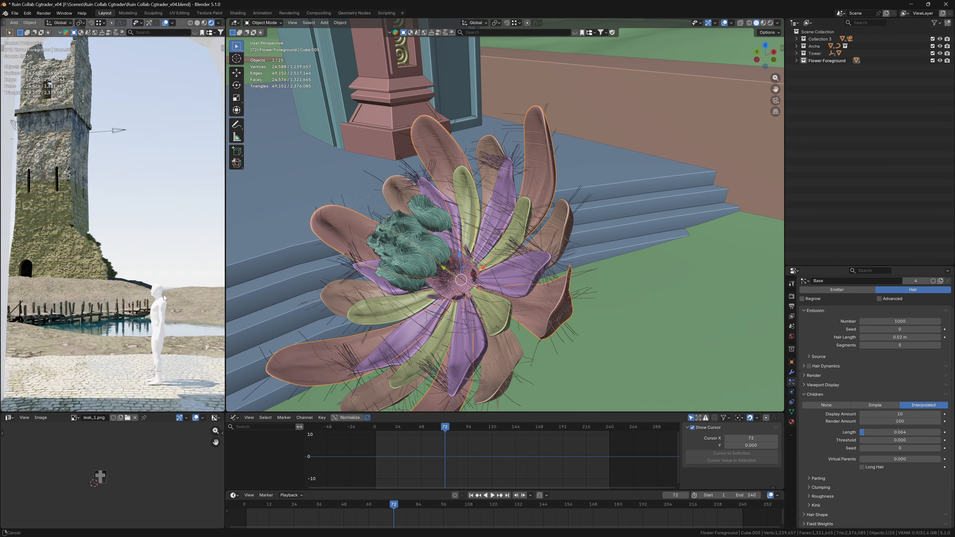
middle_click_drag(164, 339, 133, 265, "shift")
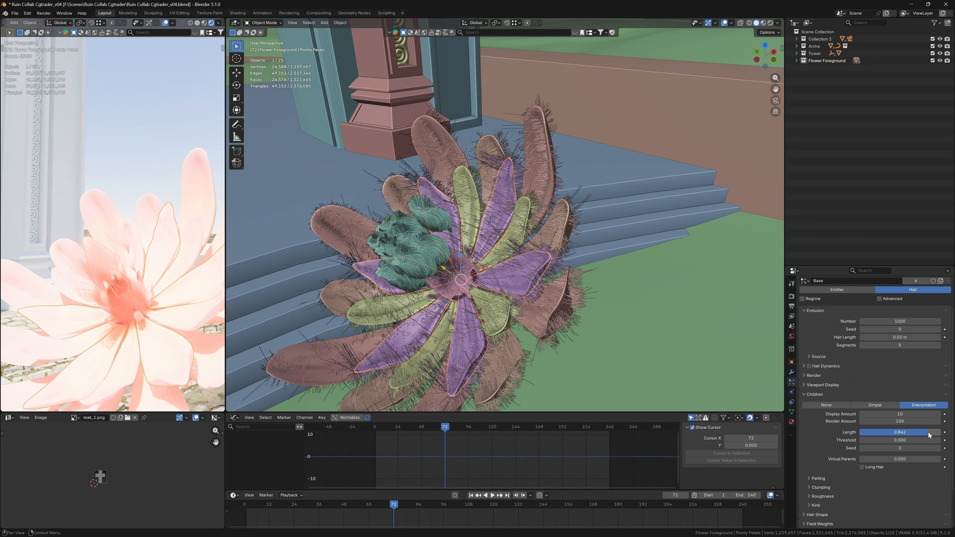
- Open the world's shader nodes and set the sky's sun elevation to 5.1°
left_click(234, 418)
left_click(260, 482)
middle_click_drag(456, 448, 399, 428)
left_click_drag(440, 450, 428, 450)
- Shorten the Base child hairs on the pointy petals and adjust the child length of the 250-hair particle system
middle_click_drag(122, 297, 98, 301, "ctrl")
left_click_drag(914, 432, 884, 432)
middle_click_drag(176, 228, 171, 235)
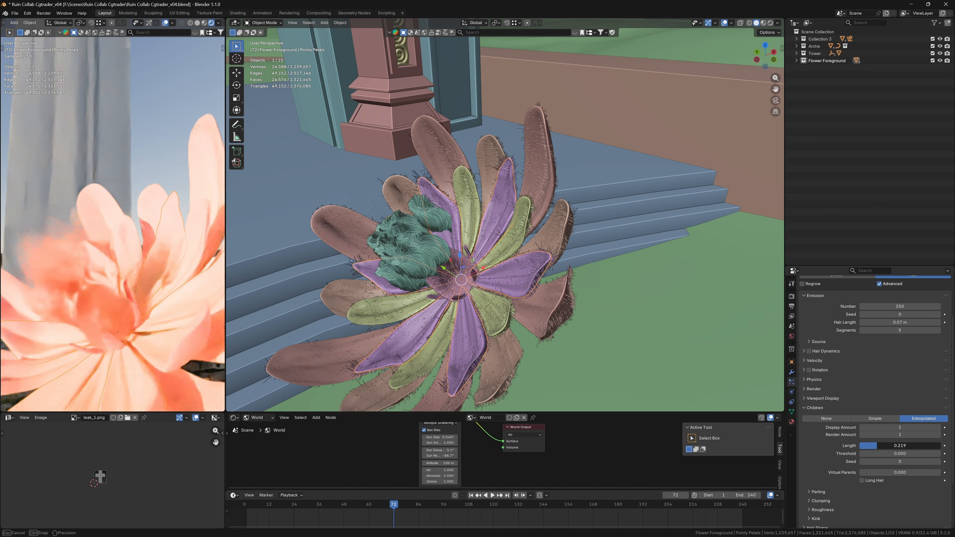
left_click_drag(877, 446, 884, 445)
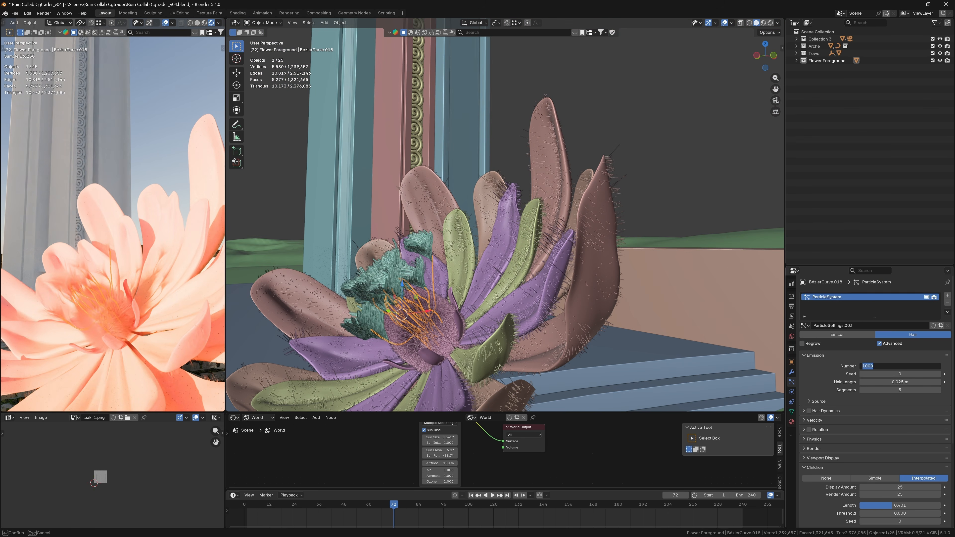
- Set the hair number on the flower's stamen curves to 250 and frame the rendered camera view
key("KP_0")
scroll(116, 327, "down", 6)
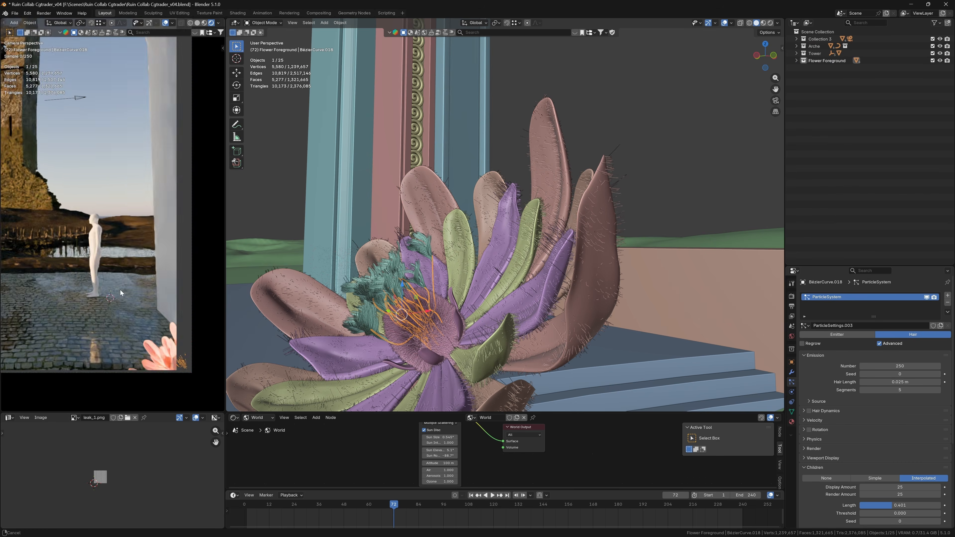
middle_click_drag(119, 292, 158, 319, "shift")
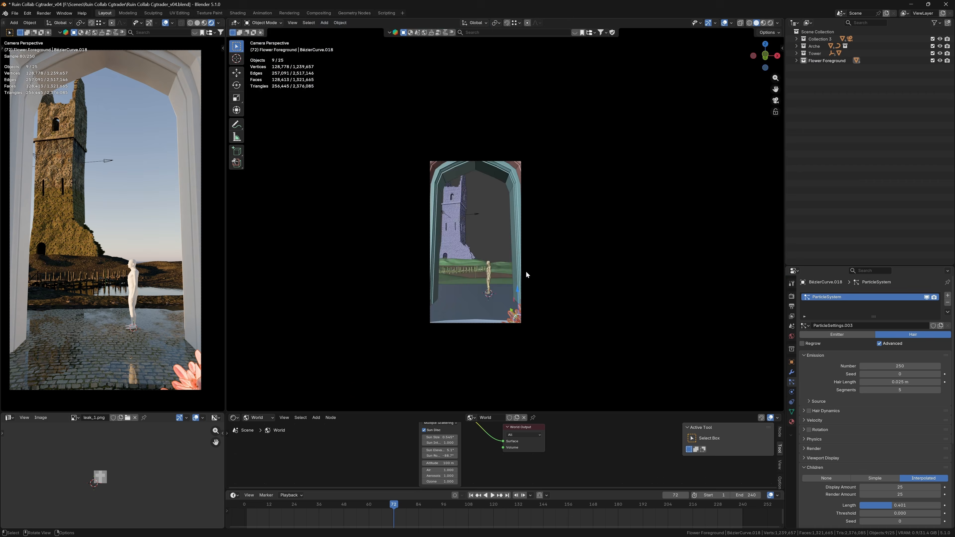
- Reposition the foreground flower in the lower corner of the camera frame
scroll(527, 318, "up", 7)
key("g")
left_click(507, 308)
key("g")
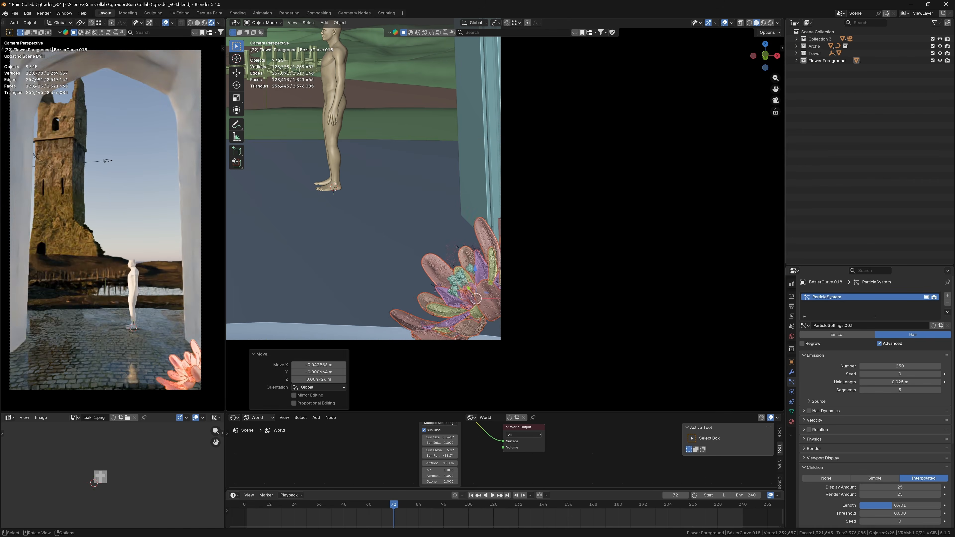
left_click(489, 288)
left_click(441, 240)
right_click(822, 61)
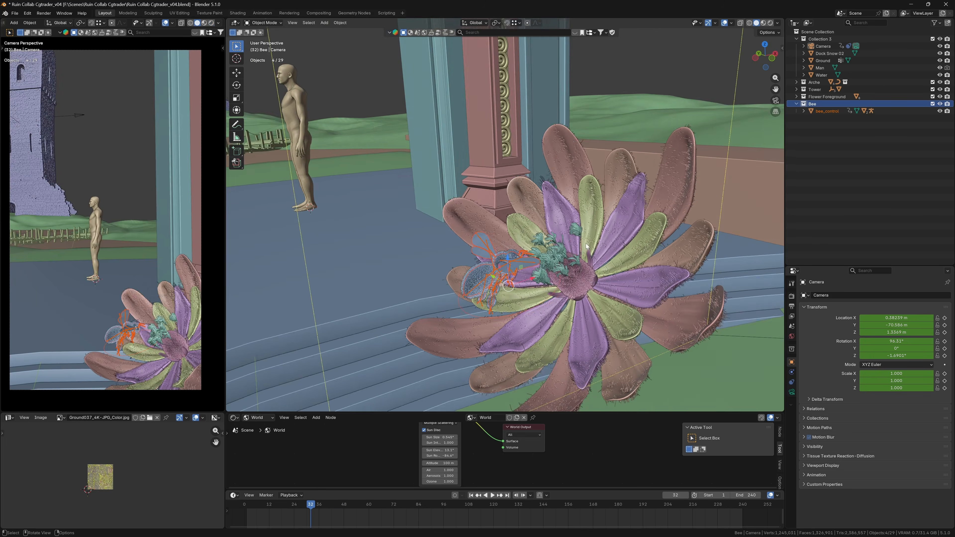
- Enable the camera's depth of field and use the honeybee as its focus object
key("KP_0")
left_click_drag(410, 504, 305, 504)
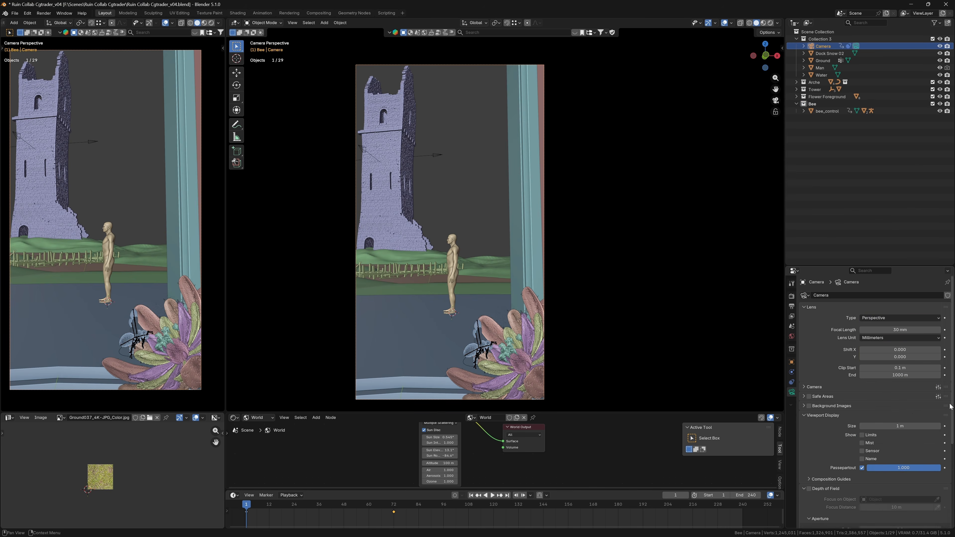
scroll(902, 395, "down", 4)
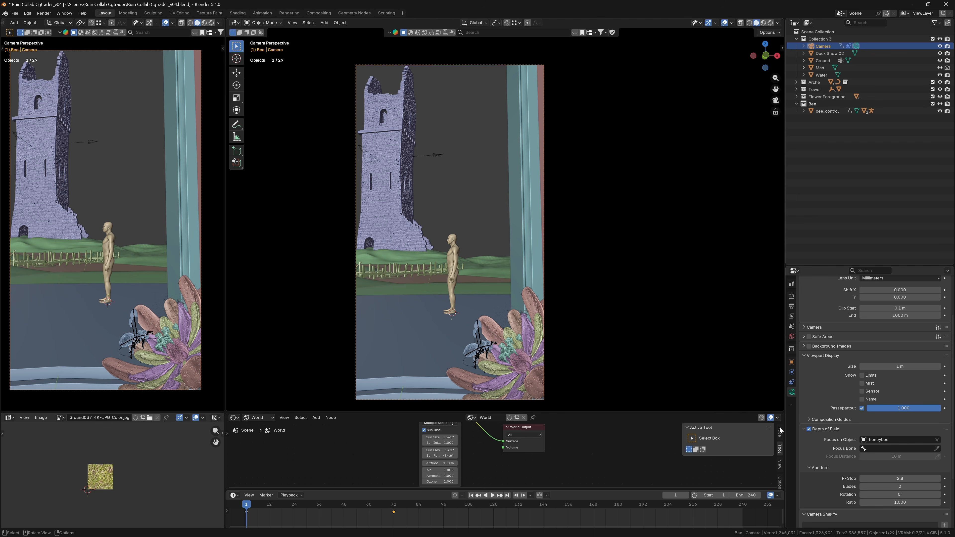
- Switch the camera preview to rendered shading without overlays and play the animation up to frame 72
left_click(211, 23)
left_click(168, 347)
key("space")
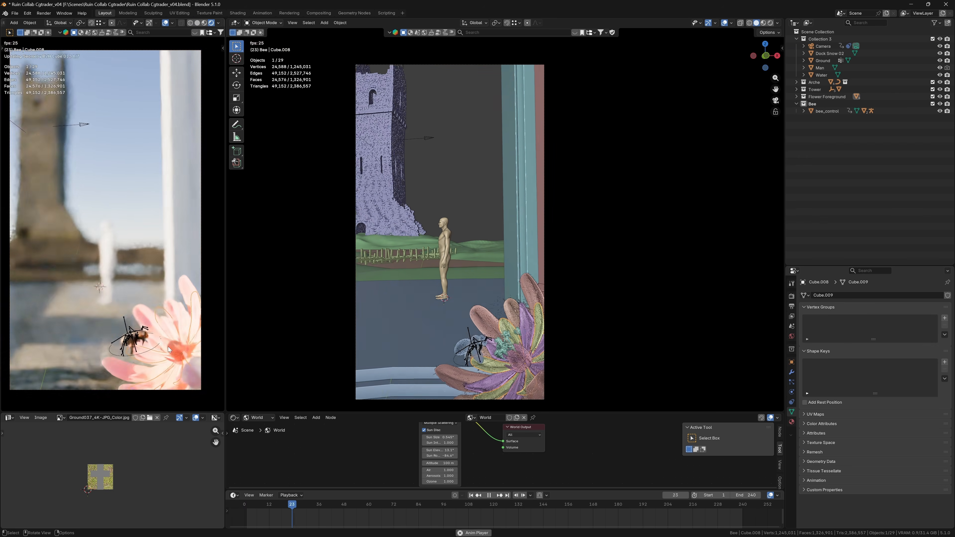
key("shift+alt+z")
key("space")
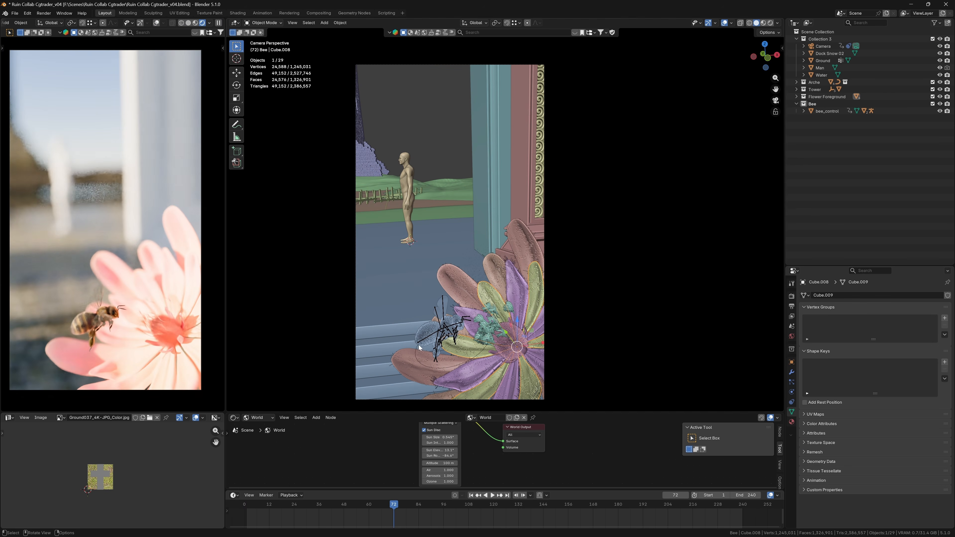
- Keyframe the camera's depth-of-field focus distance at frame 72 and play the animation
left_click(823, 46)
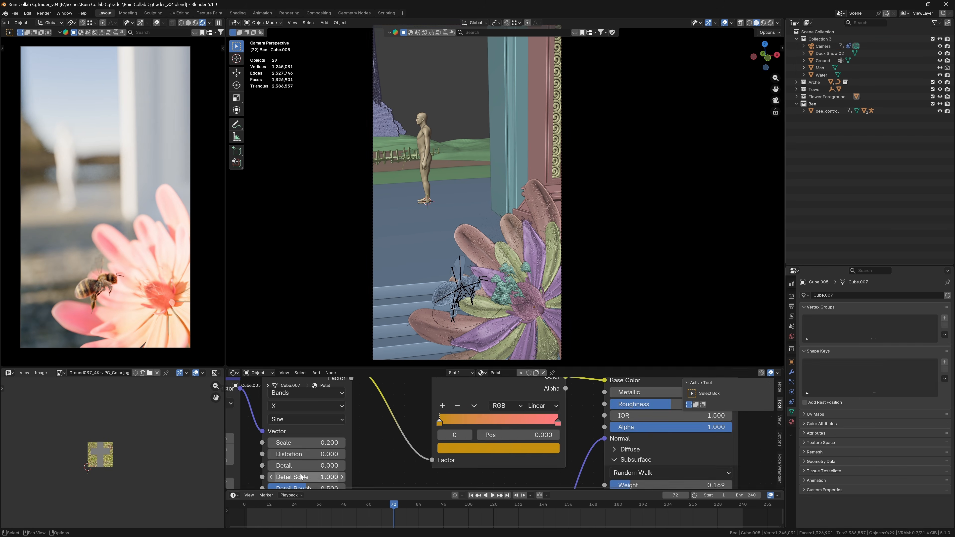
scroll(884, 439, "down", 5)
key("i")
key("space")
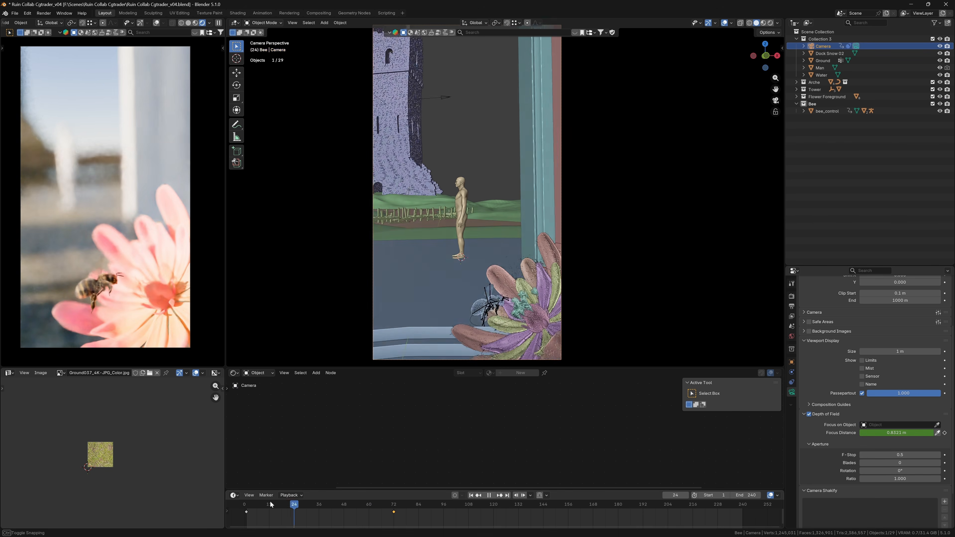
key("Escape")
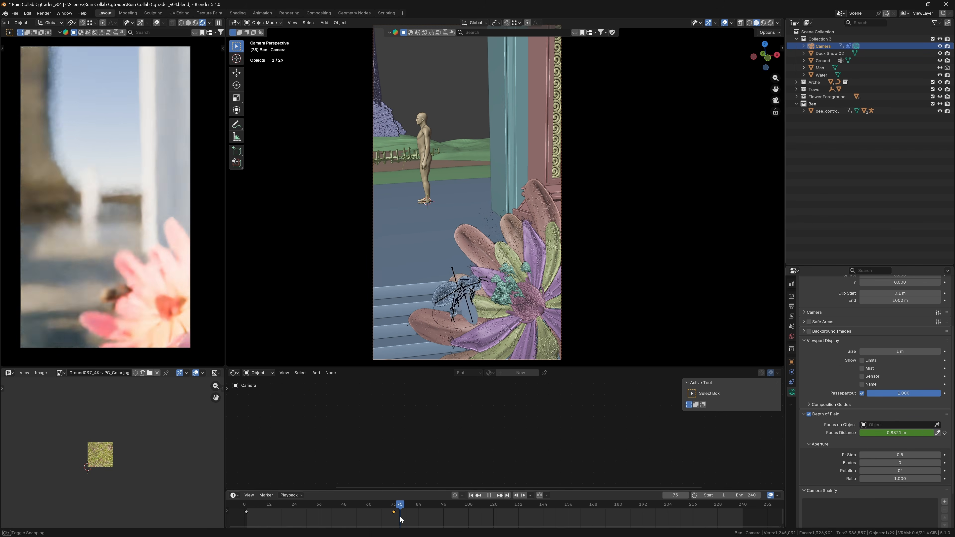
- Check the animation between frames 1 and 72 and open the camera's object constraint settings
left_click_drag(393, 512, 246, 512)
left_click(791, 382)
left_click_drag(403, 512, 394, 512)
- Add a cube near the bee and flower and put it in Collection 3
middle_click_drag(513, 298, 538, 259)
scroll(520, 282, "down", 4)
left_click(478, 233)
key("shift+a")
left_click(515, 260)
left_click_drag(821, 118, 819, 40)
- Rename the cube Target, scale it down and view its placement beside the bee
double_click(824, 54)
type("Target")
key("Return")
key("s")
left_click(500, 235)
middle_click_drag(500, 235, 523, 207)
scroll(522, 207, "up", 3)
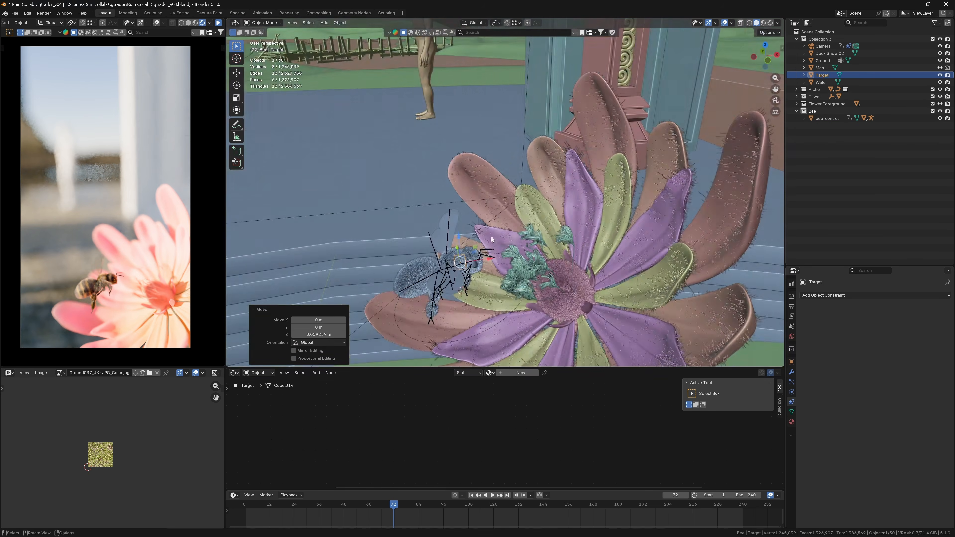
- Save the file, assign Target as the object for the camera's Track To constraint and play the result
key("ctrl+s")
key("KP_0")
left_click(823, 47)
left_click(937, 319)
left_click(822, 74)
key("space")
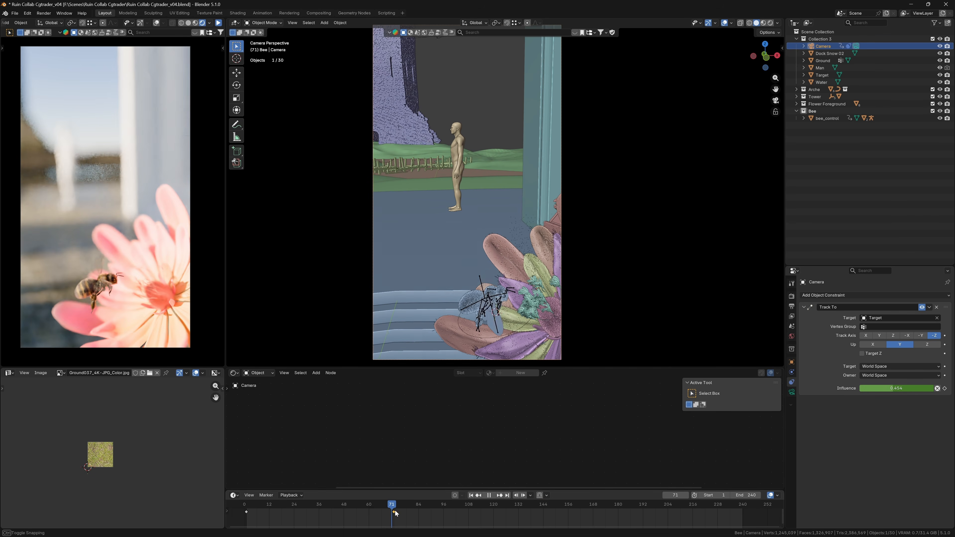
- Keyframe the Target cube at frame 72 and show its animation curves in the Graph Editor
left_click_drag(391, 512, 393, 512)
left_click(822, 74)
key("i")
left_click(234, 373)
left_click(331, 409)
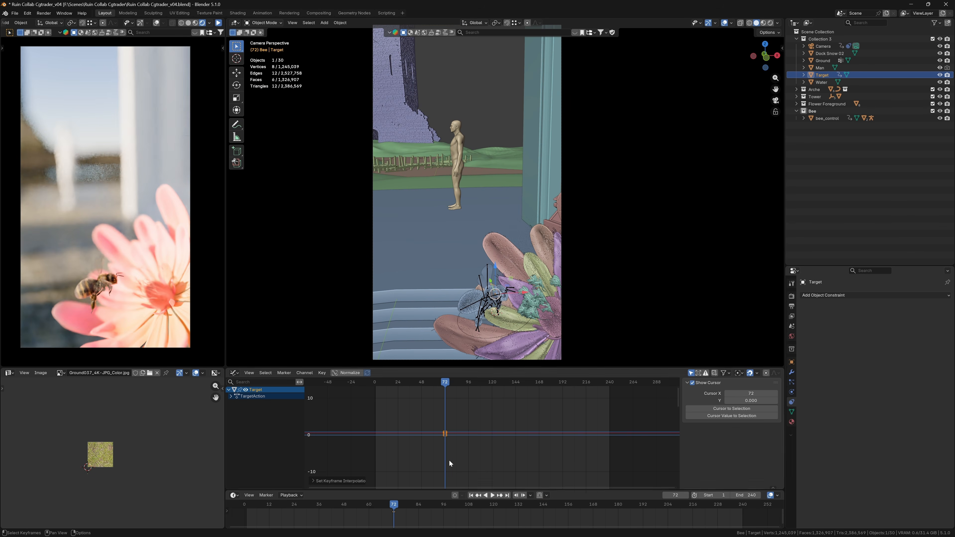
- At frame 144, move the Target cube to the foot of the tower, checking from the top and camera views
left_click(543, 505)
key("g")
left_click(485, 260)
key("KP_7")
scroll(460, 207, "down", 5)
middle_click_drag(461, 206, 469, 128)
key("KP_0")
left_click_drag(464, 130, 469, 128)
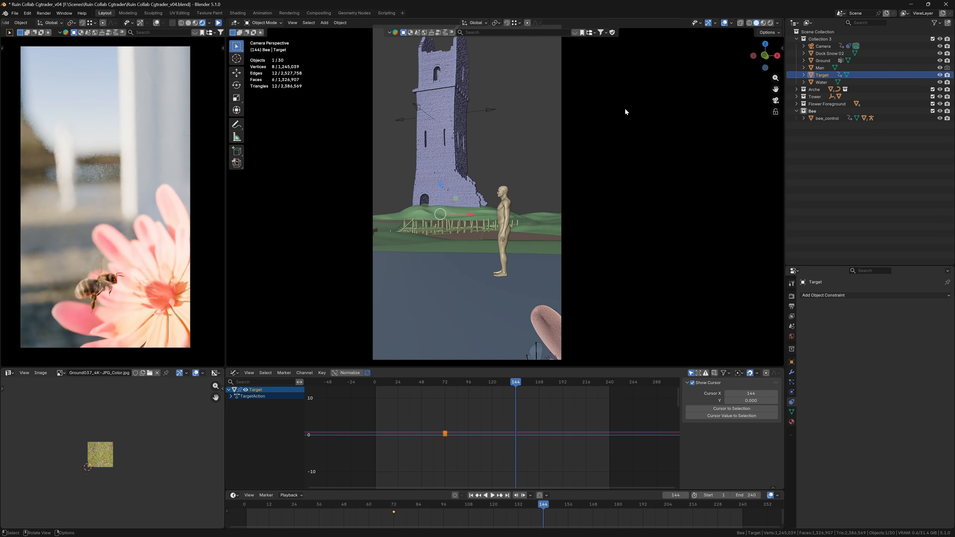
- Keyframe the Target cube at frame 144 and play back the camera's move to the tower
left_click(833, 75)
scroll(465, 177, "down", 3)
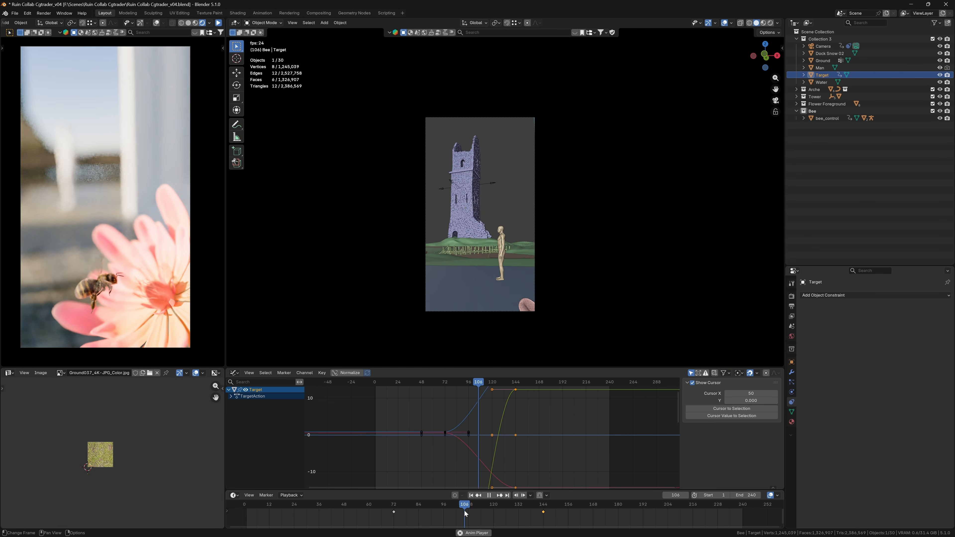
key("space")
key("Home")
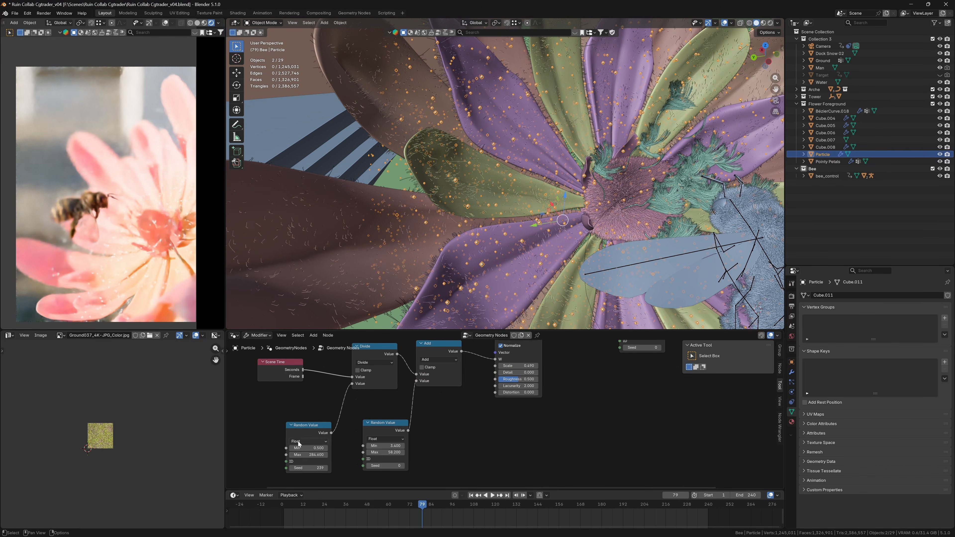
- Adjust the maximum of the Random Value node feeding Divide in the Particle object's geometry nodes and play the animation
key("space")
left_click_drag(312, 455, 297, 454)
key("Escape")
key("space")
key("space")
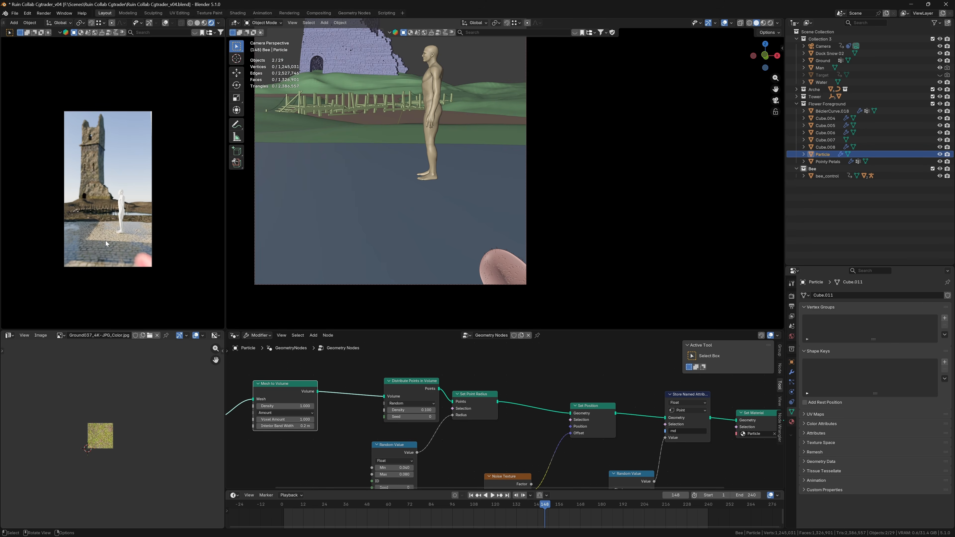
key("space")
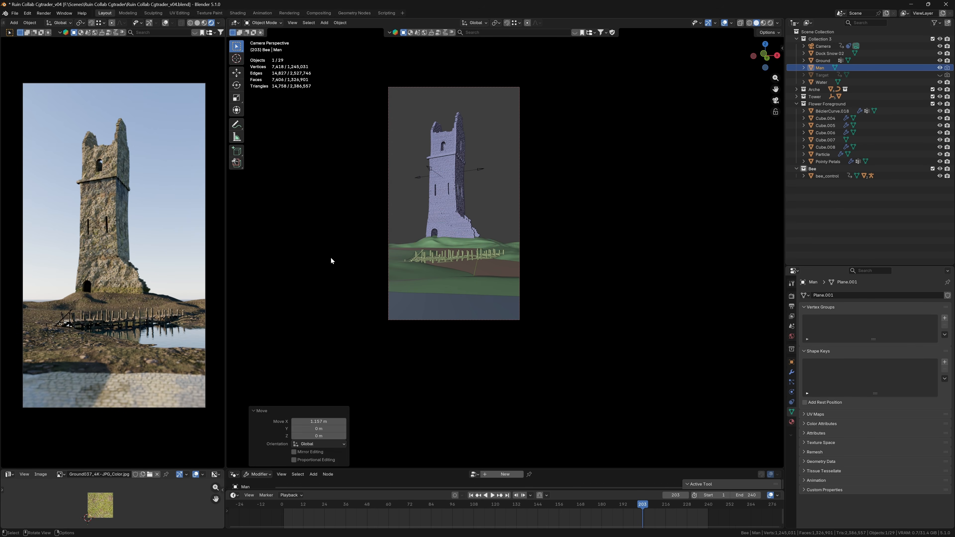
- Enlarge the node editor and put the Ground object into Vertex Paint mode
left_click_drag(254, 471, 254, 431)
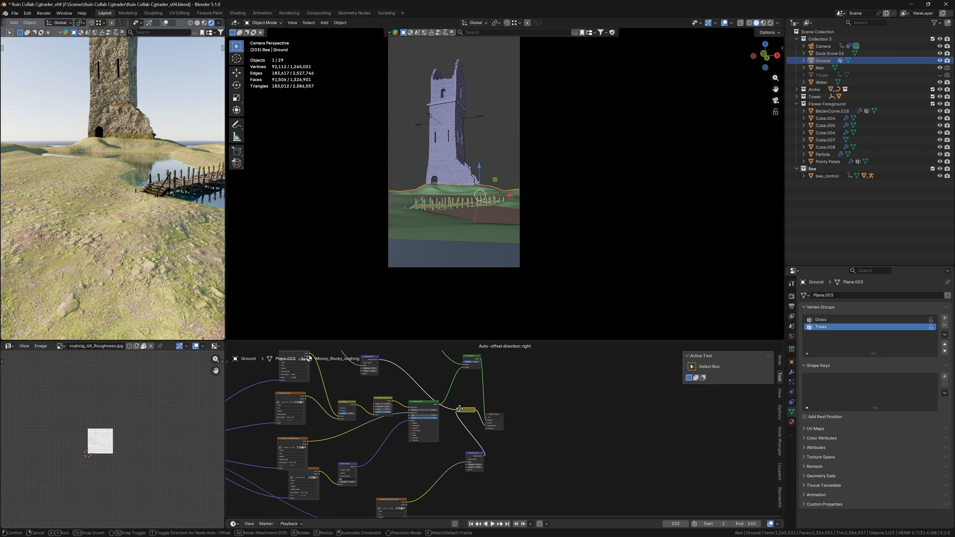
mouse_move(98, 253)
middle_mouse_down()
mouse_move(87, 278)
mouse_move(94, 270)
middle_mouse_up()
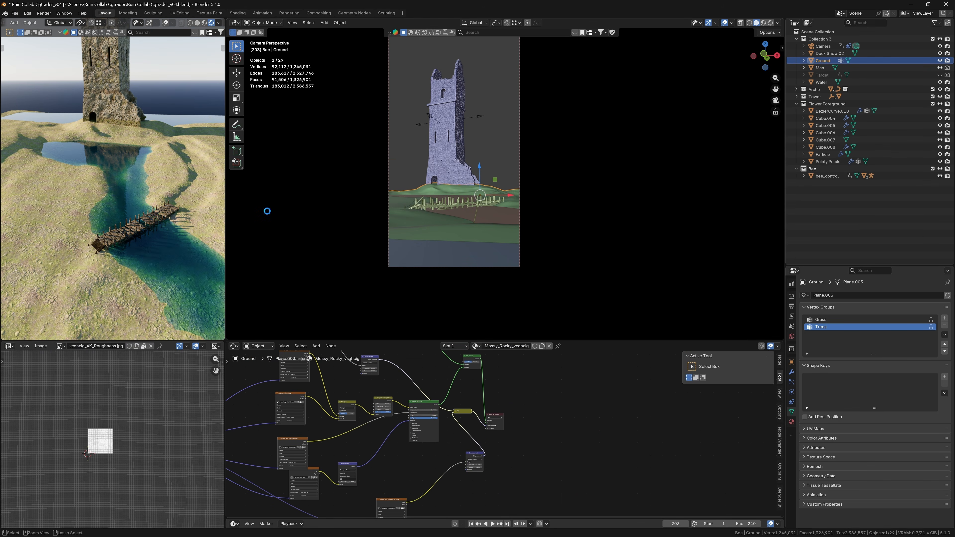
left_click(266, 62)
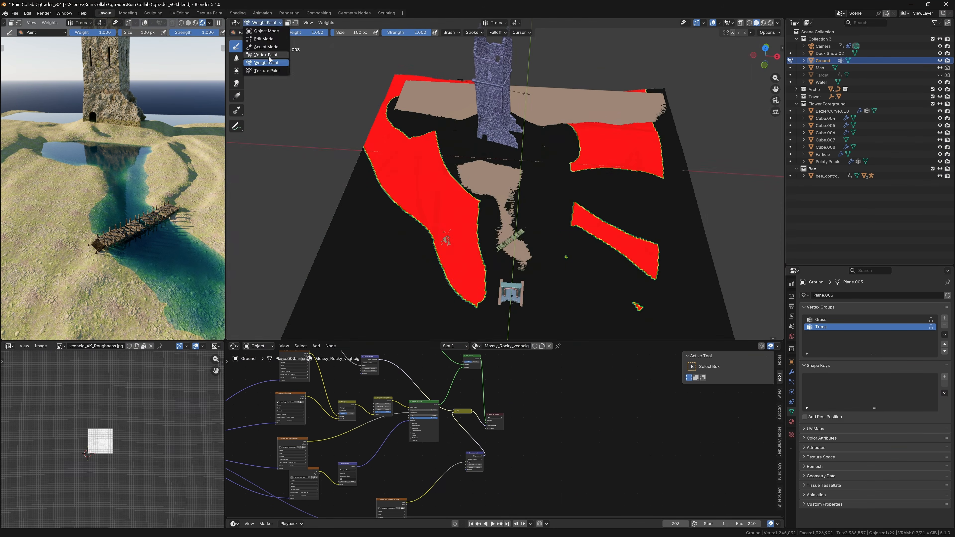
left_click(266, 55)
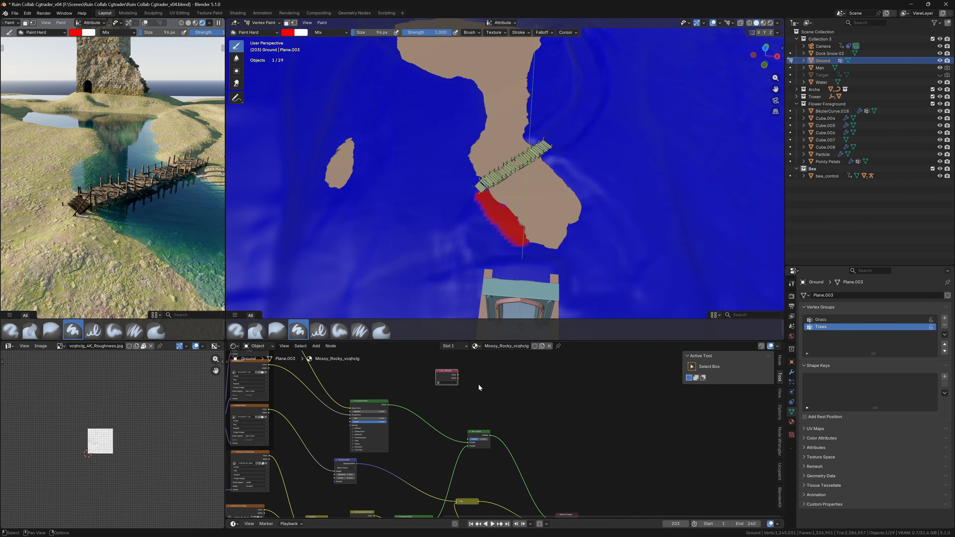
- Add a Separate Color node near the painted color attribute node in the Mossy_Rocky_vcqhcig material and arrange it
middle_click_drag(479, 386, 484, 420)
key("shift+a")
type("sep")
key("Return")
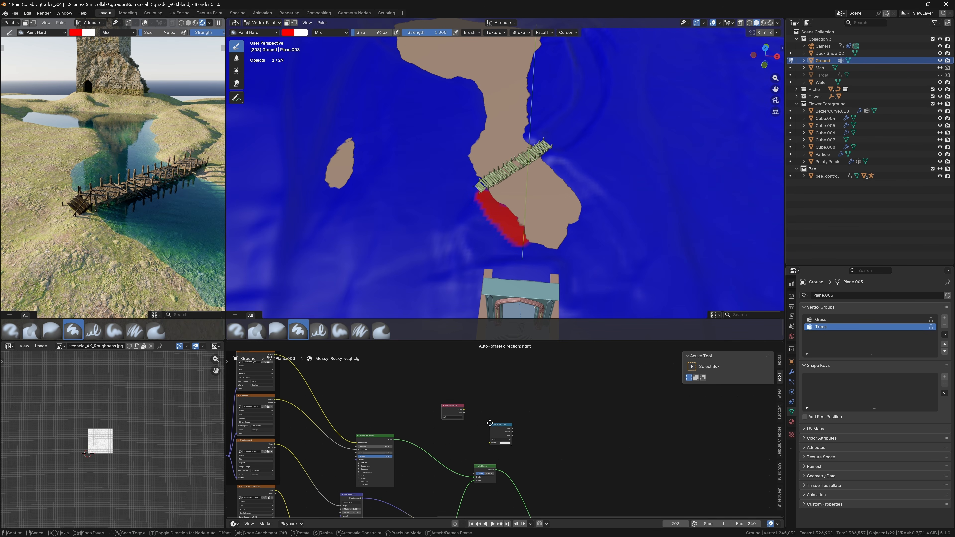
middle_click_drag(113, 211, 131, 218)
scroll(458, 441, "up", 6)
middle_click_drag(372, 508, 506, 387)
middle_click_drag(140, 233, 113, 188)
scroll(470, 413, "down", 6)
middle_click_drag(586, 377, 521, 469)
left_click_drag(497, 371, 453, 361)
middle_click_drag(451, 413, 452, 384)
- Expand the collapsed Mix node in the Ground material and link the Separate Color output to its factor
left_click(511, 498)
key("h")
middle_click_drag(521, 469, 531, 446)
scroll(527, 445, "down", 2)
left_click_drag(487, 361, 509, 490)
middle_click_drag(139, 273, 136, 285)
key("KP_0")
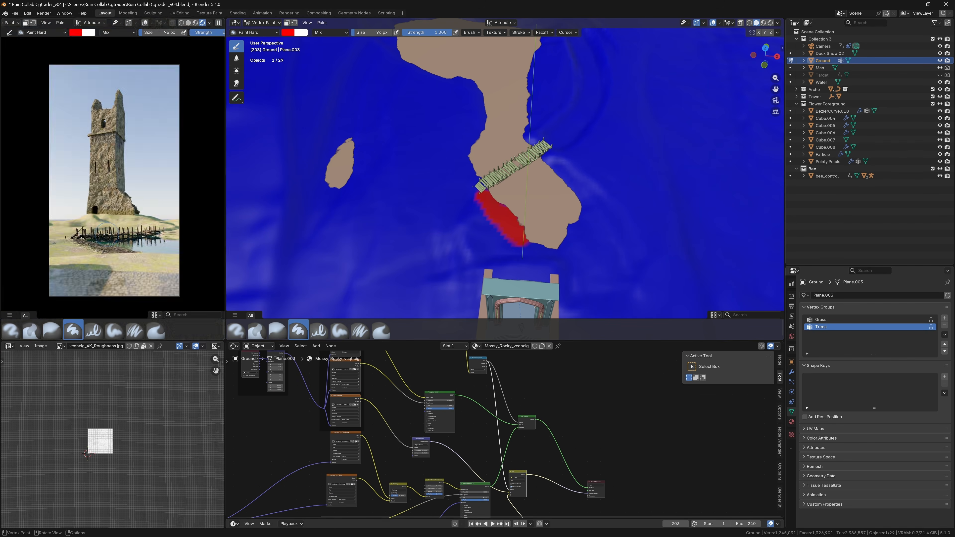
- Adjust the texture node values in the Ground material and check the shoreline texture in the rendered preview
scroll(150, 271, "up", 2)
middle_click_drag(462, 477, 485, 361)
scroll(486, 361, "up", 8)
left_click_drag(408, 402, 422, 401)
scroll(459, 429, "down", 8)
scroll(502, 180, "up", 1)
scroll(406, 422, "up", 5)
left_click(445, 454)
scroll(447, 456, "down", 5)
middle_click_drag(488, 377, 504, 459)
scroll(464, 455, "up", 2)
scroll(463, 458, "up", 5)
mouse_move(124, 229)
middle_mouse_down()
mouse_move(145, 240)
mouse_move(151, 275)
mouse_move(147, 245)
middle_mouse_up()
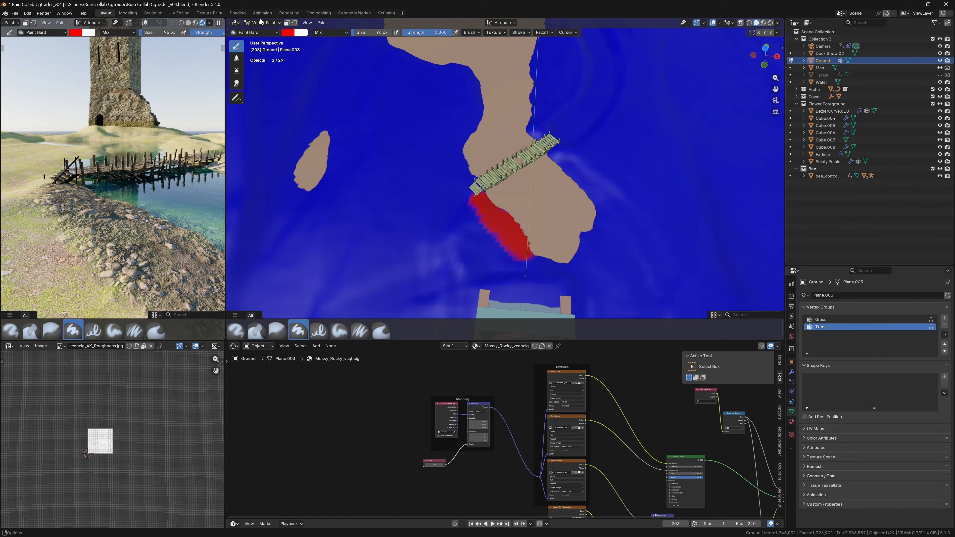
- In Edit Mode from the top view, select only the ground faces along the riverbank beside the dock and arch
key("Tab")
key("KP_7")
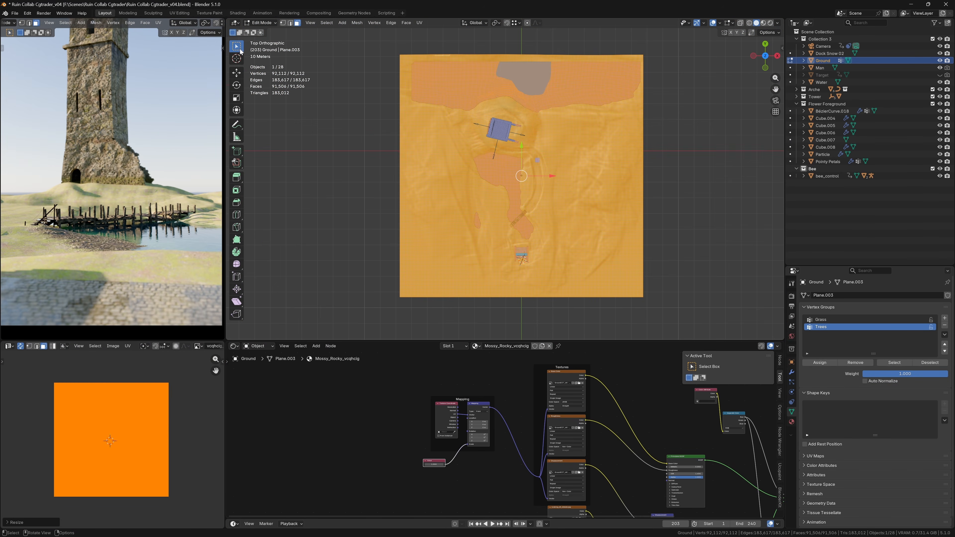
scroll(474, 150, "up", 3)
mouse_move(471, 170)
left_mouse_down()
mouse_move(475, 147)
mouse_move(452, 167)
left_mouse_up()
key("alt+a")
scroll(453, 166, "up", 3)
middle_click_drag(455, 173, 415, 116, "shift")
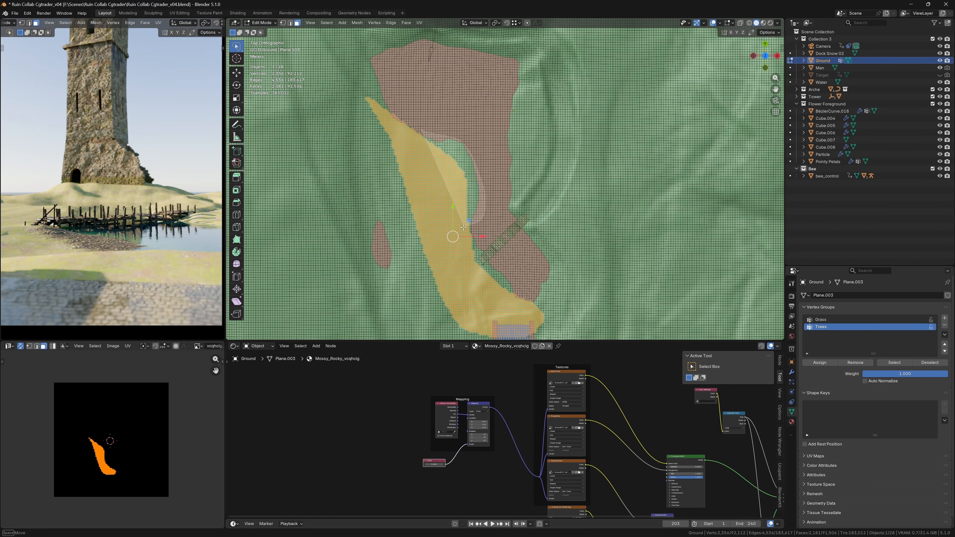
left_click_drag(420, 130, 515, 299, "shift")
middle_click_drag(522, 297, 493, 218, "shift")
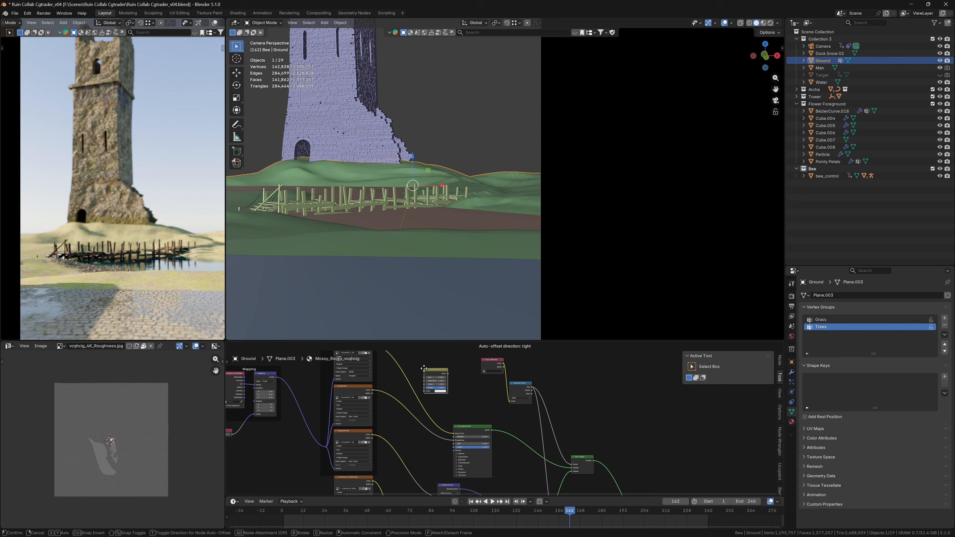
- Add a Hue/Saturation/Value node to the Ground material with saturation 0.900 and value 0.700
left_click(406, 370)
scroll(432, 371, "up", 10)
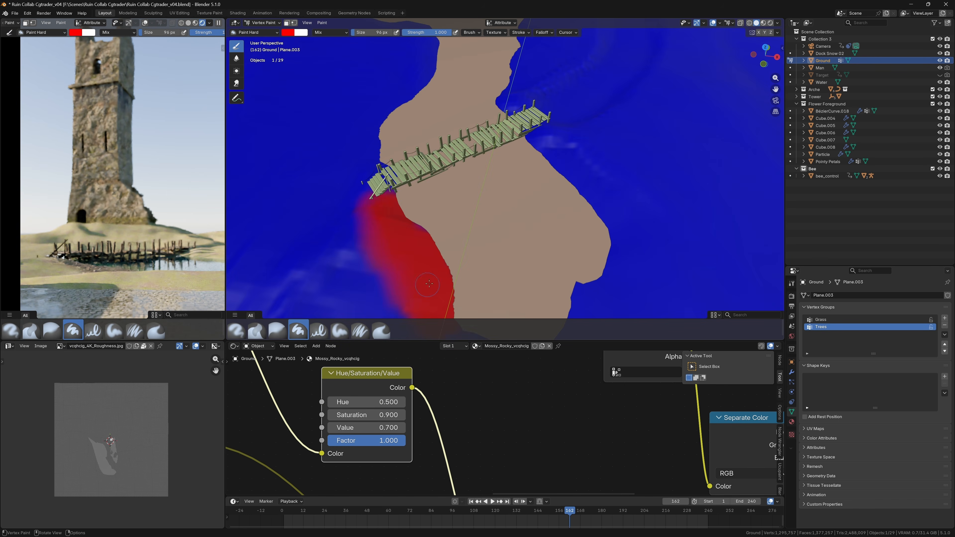
- Paint red vertex color along the shore by the dock and arch steps, and as a path from the dock's far end to the tower
left_click_drag(433, 283, 502, 297)
left_click_drag(474, 160, 504, 157)
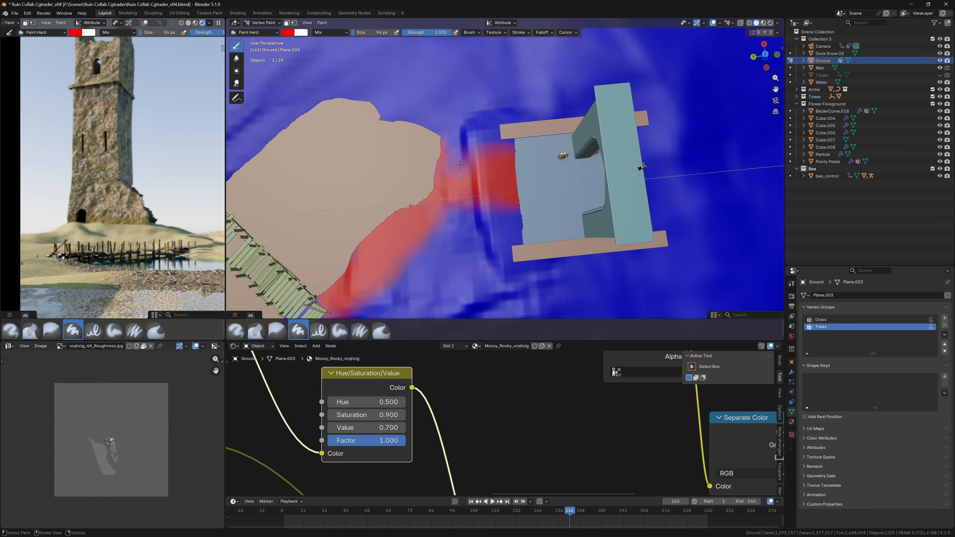
left_click_drag(437, 113, 458, 212)
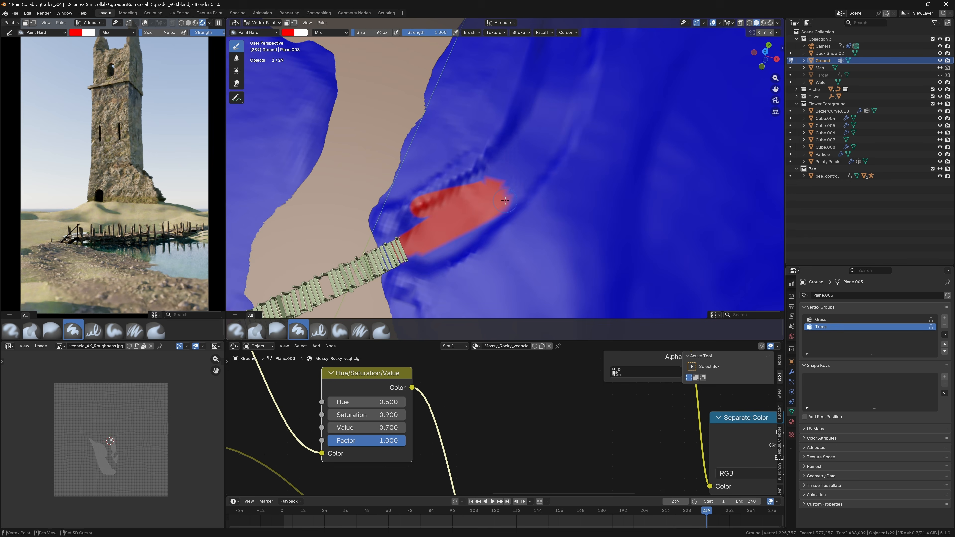
left_click_drag(523, 196, 539, 165)
left_click_drag(376, 56, 564, 149)
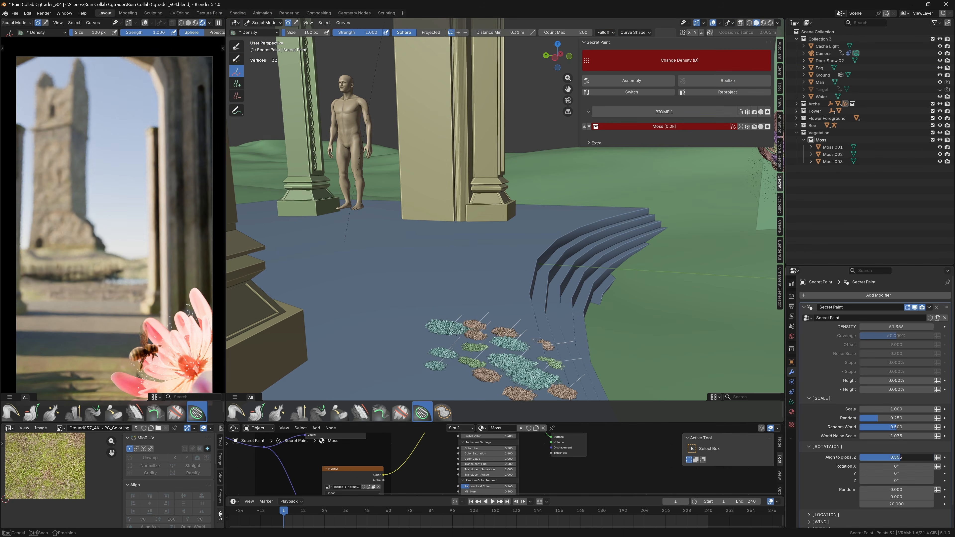
- Set the moss density brush's minimum distance to 0.19 m and check the moss through the camera at frame 191
left_click_drag(502, 32, 495, 32)
key("KP_0")
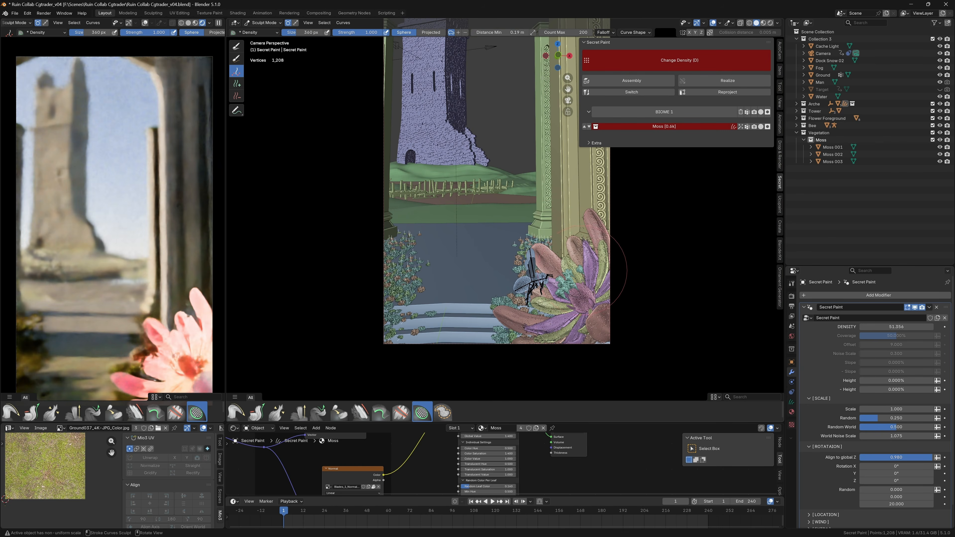
left_click_drag(379, 511, 621, 510)
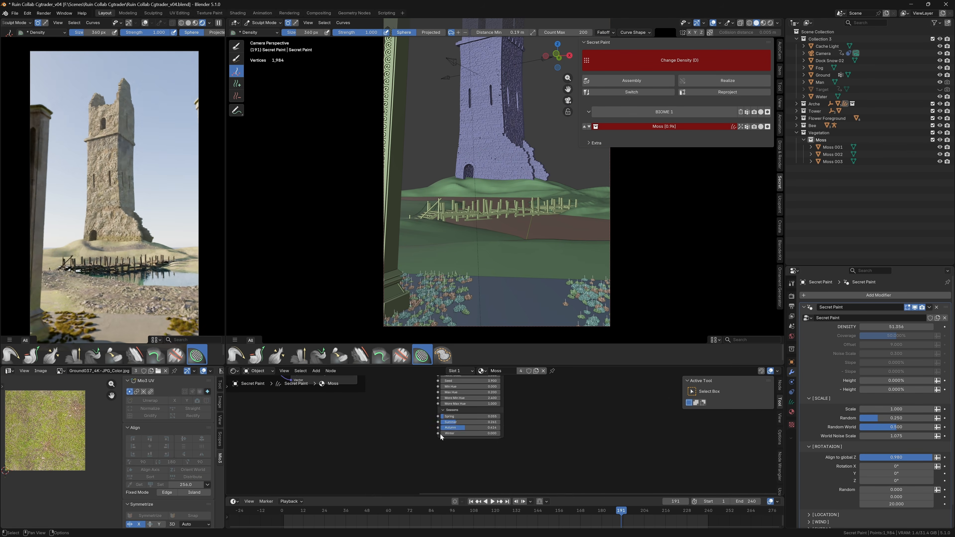
- Set the Moss material's Summer value to 0.748 and scrub the timeline to check the moss along the camera move
left_click_drag(495, 422, 485, 422)
left_click_drag(451, 511, 285, 510)
scroll(475, 327, "up", 1)
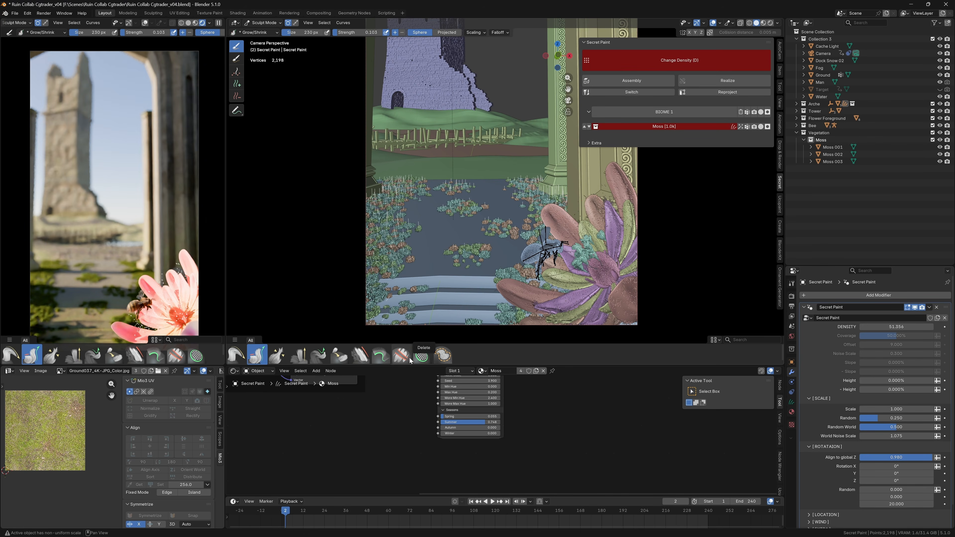
left_click_drag(383, 513, 621, 516)
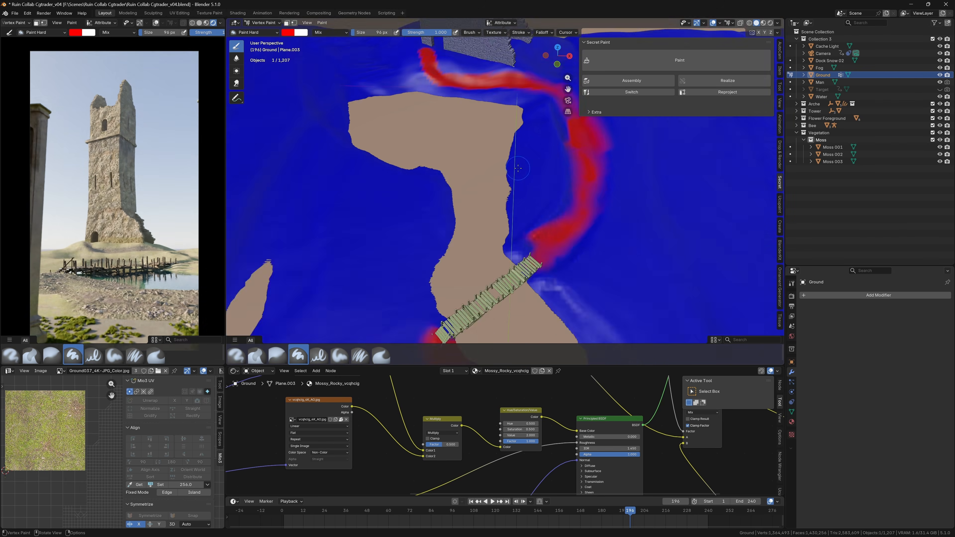
- Paint red vertex color around the pond's shoreline, from its far edge to the bank on the near side of the dock
middle_click_drag(441, 114, 496, 361, "shift")
left_click_drag(344, 119, 518, 124)
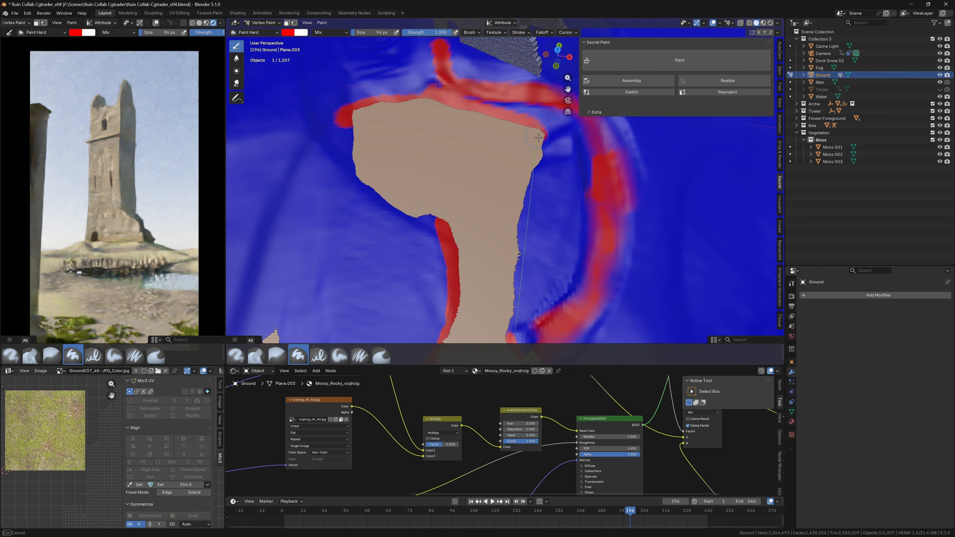
left_click_drag(341, 119, 354, 177)
mouse_move(526, 324)
middle_mouse_down("shift")
mouse_move(492, 177)
mouse_move(485, 335)
mouse_move(428, 183)
middle_mouse_up("shift")
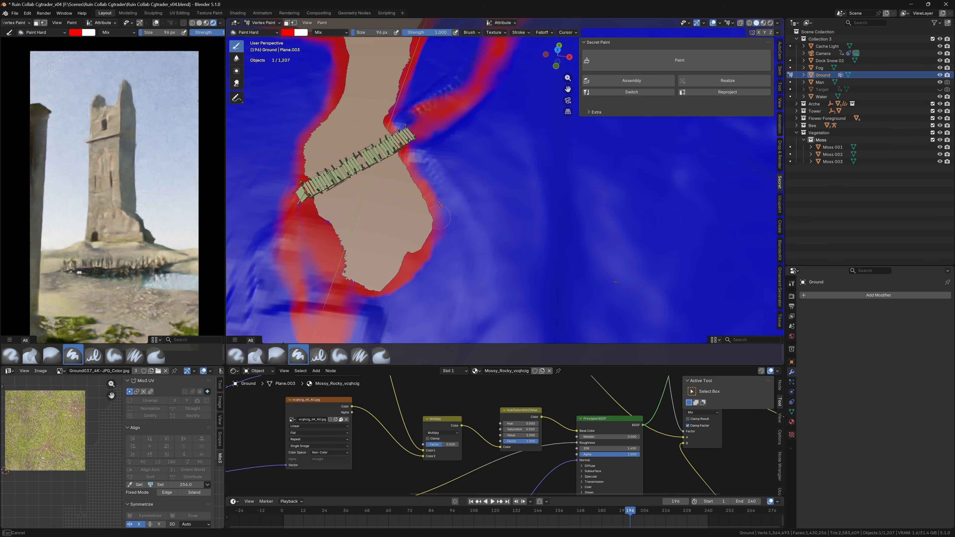
key("ctrl+Tab")
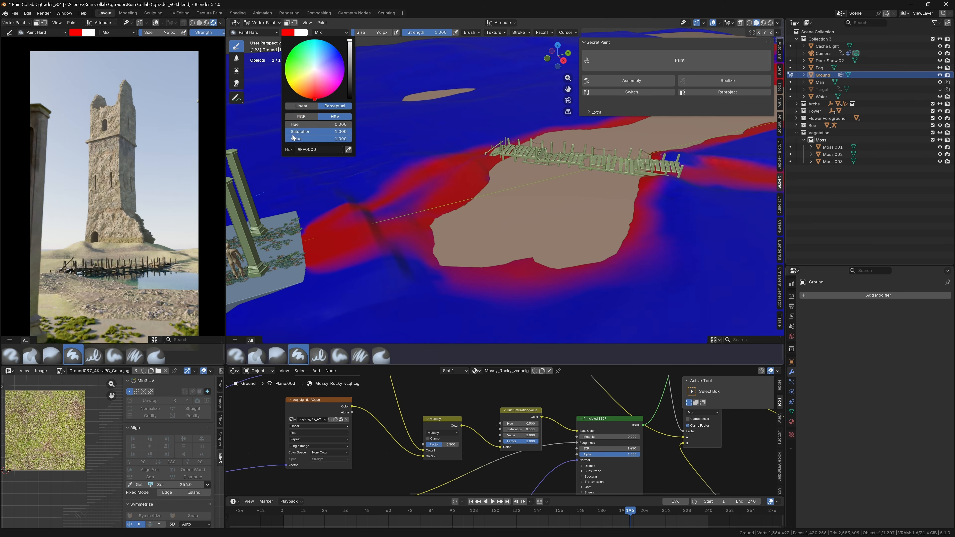
- Change the vertex paint color to blue with a 350 px brush and break up the red between the arch steps and the pond
middle_click_drag(366, 220, 389, 222)
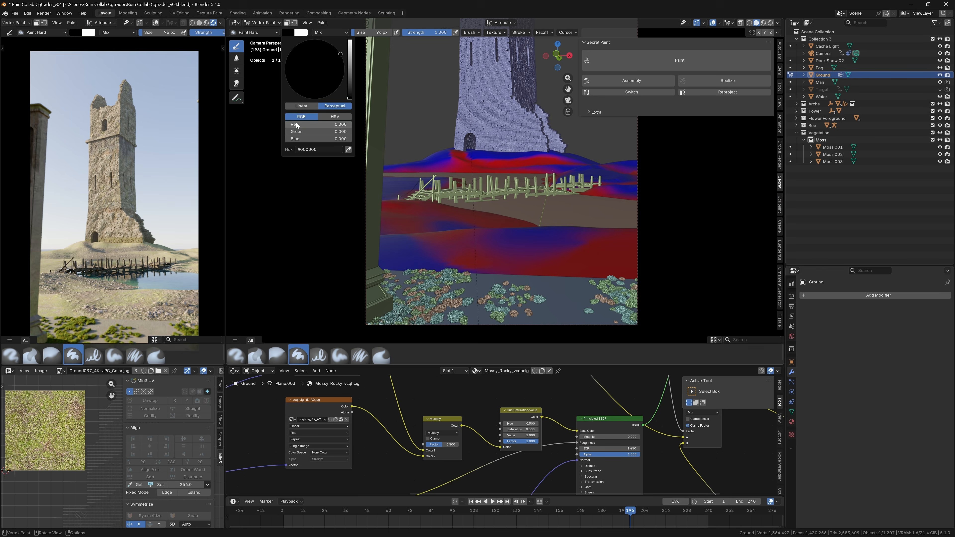
left_click_drag(305, 125, 318, 124)
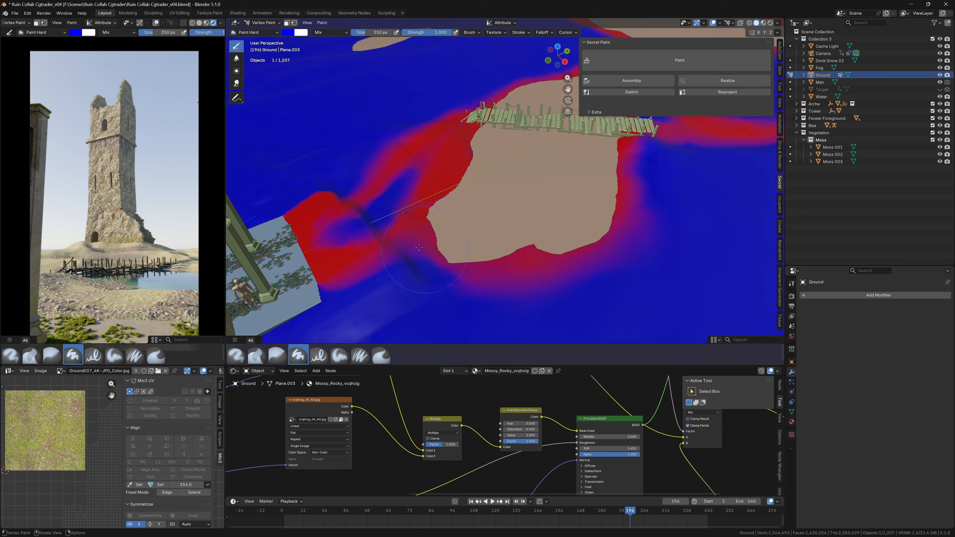
middle_click_drag(256, 205, 283, 209)
middle_click_drag(387, 189, 406, 245, "shift")
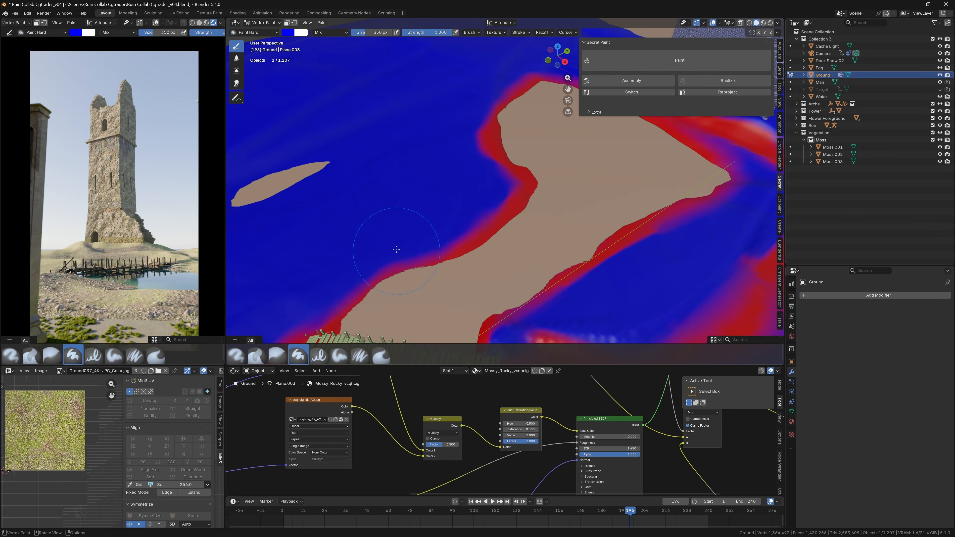
- Widen the red vertex color along the pond's shore beyond the dock with a 196 px red brush, and leave Vertex Paint mode
left_click(347, 268)
left_click_drag(347, 294, 496, 192)
middle_click_drag(339, 297, 385, 248, "shift")
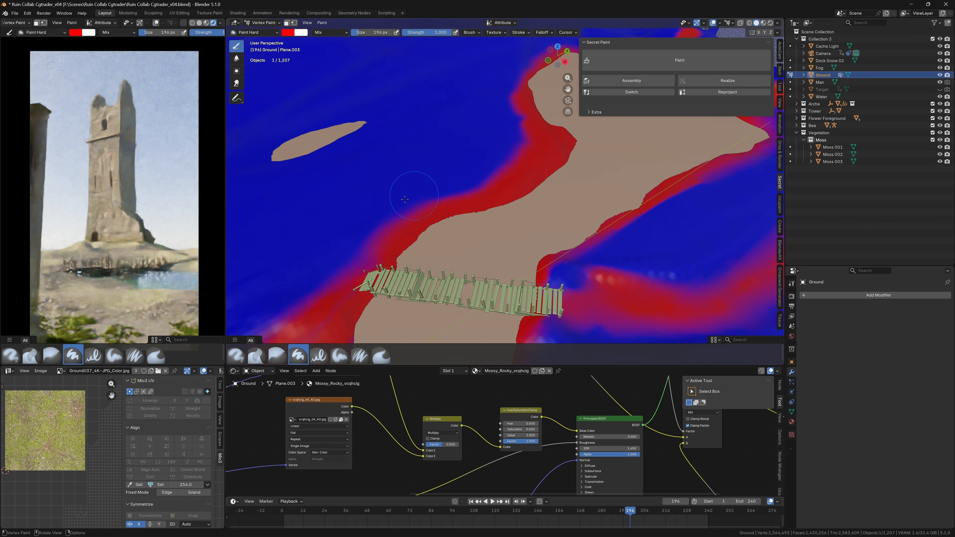
scroll(376, 226, "down", 4)
middle_click_drag(376, 207, 407, 241)
middle_click_drag(324, 222, 284, 180, "shift")
key("ctrl+Tab")
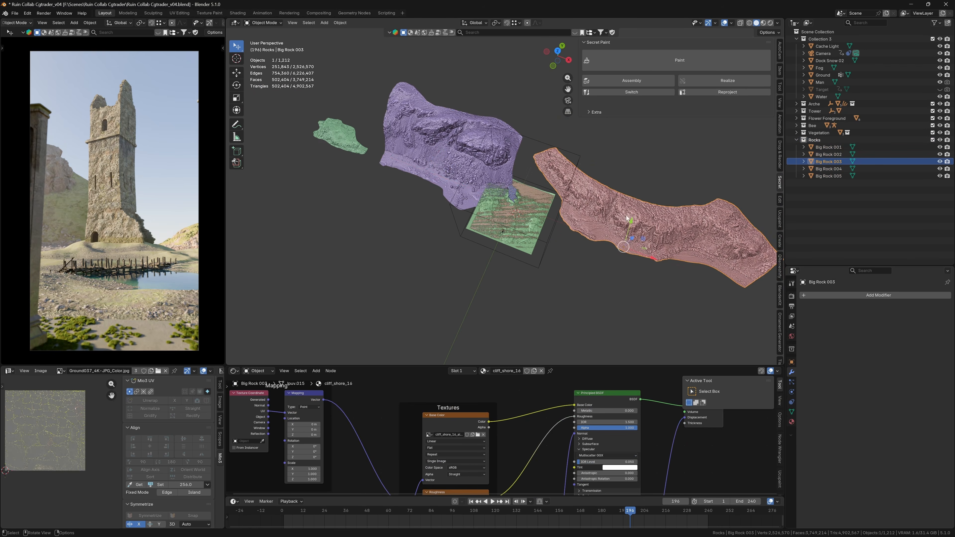
- Move the Big Rock 002 cliff along the X axis behind the tower terrain
key("g")
key("x")
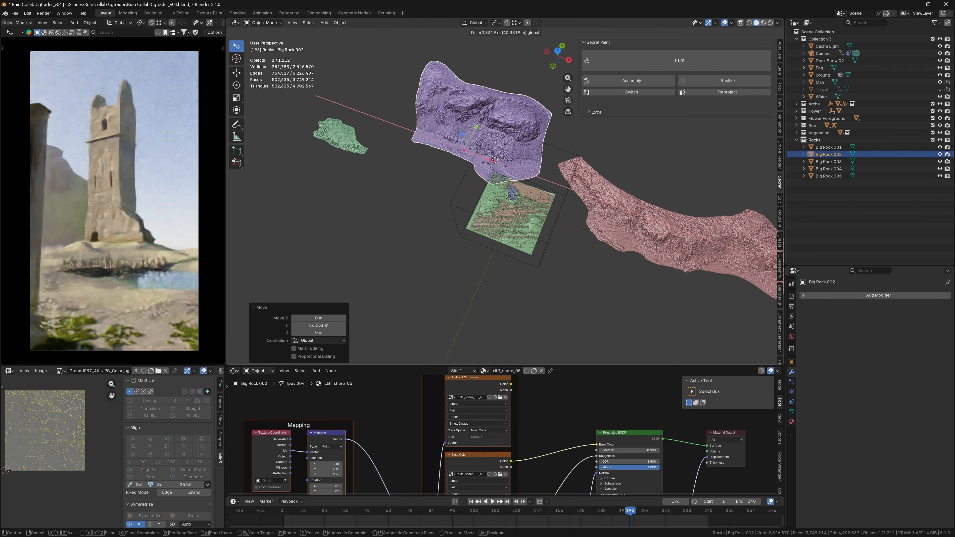
left_click(514, 167)
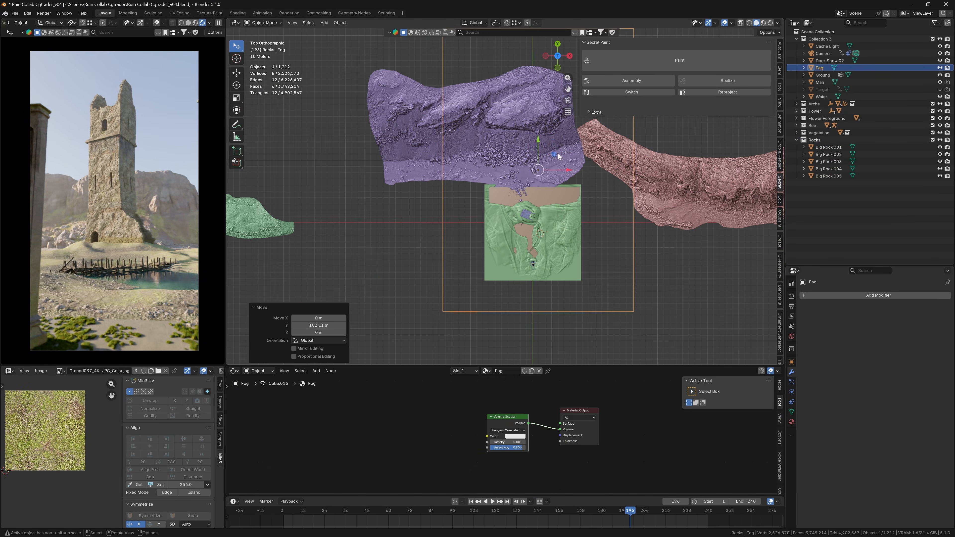
- Bring Big Rock 001 onto the terrain, scale it, and position it around the tower's base
left_click_drag(335, 170, 476, 81)
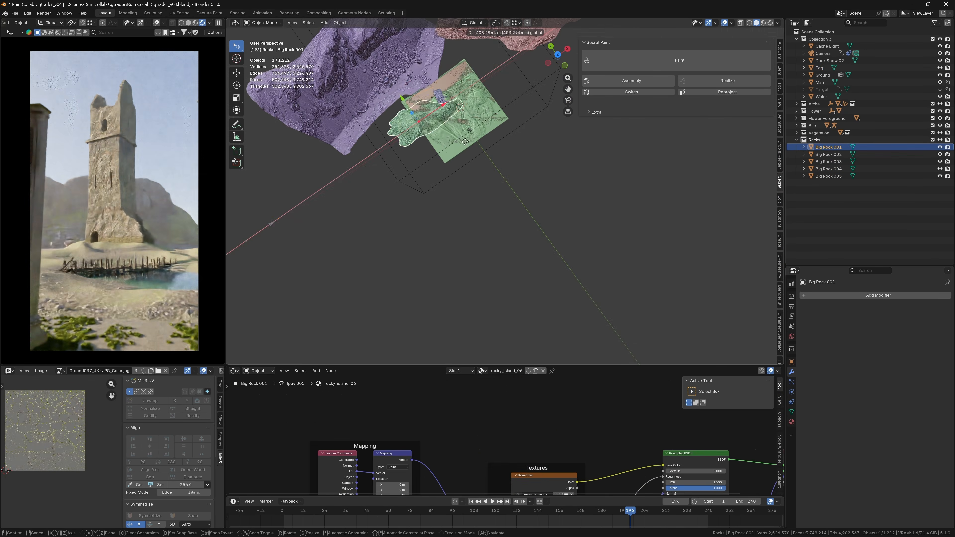
scroll(489, 151, "up", 4)
middle_click_drag(488, 188, 541, 229)
key("s")
left_click(443, 236)
scroll(444, 235, "up", 3)
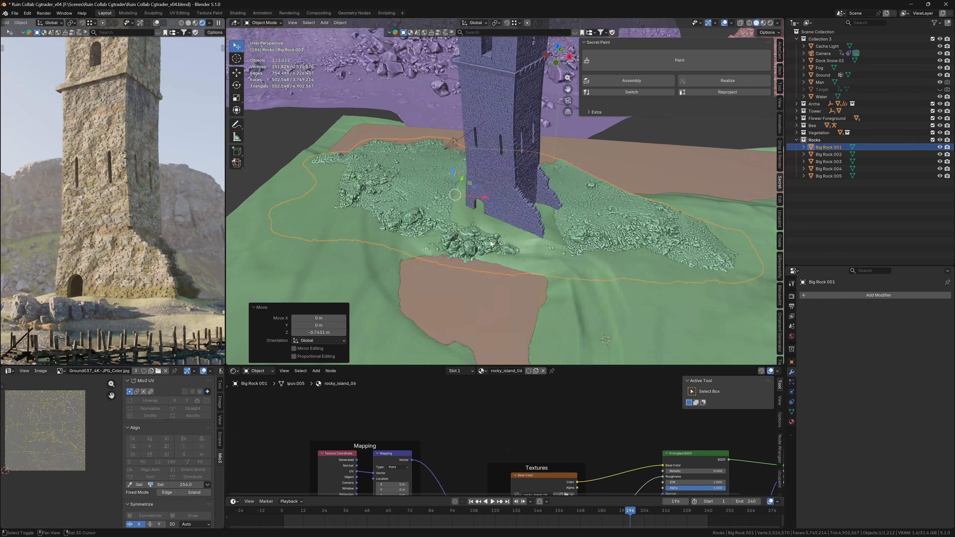
key("g")
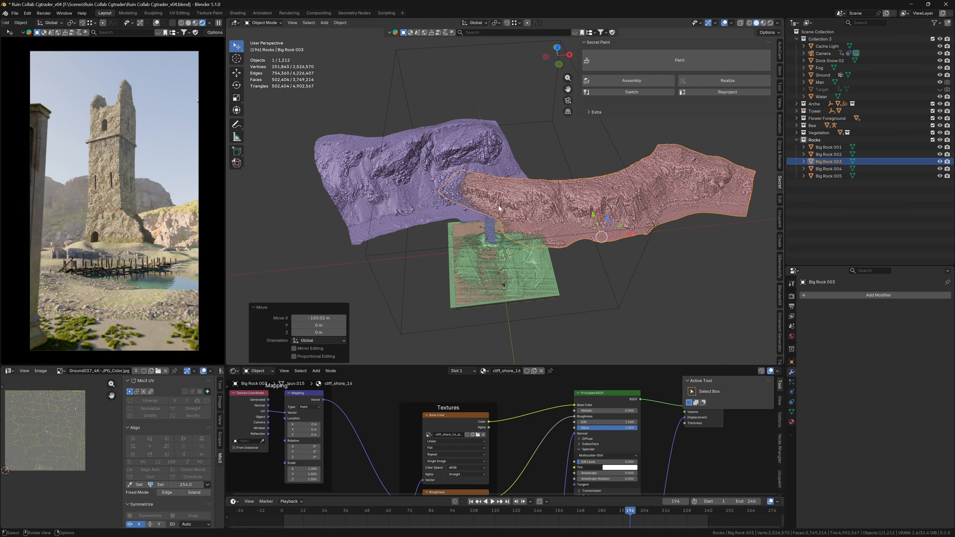
- Show the World shader nodes with the sky texture and jump to the start of the timeline
left_click(258, 371)
left_click(257, 393)
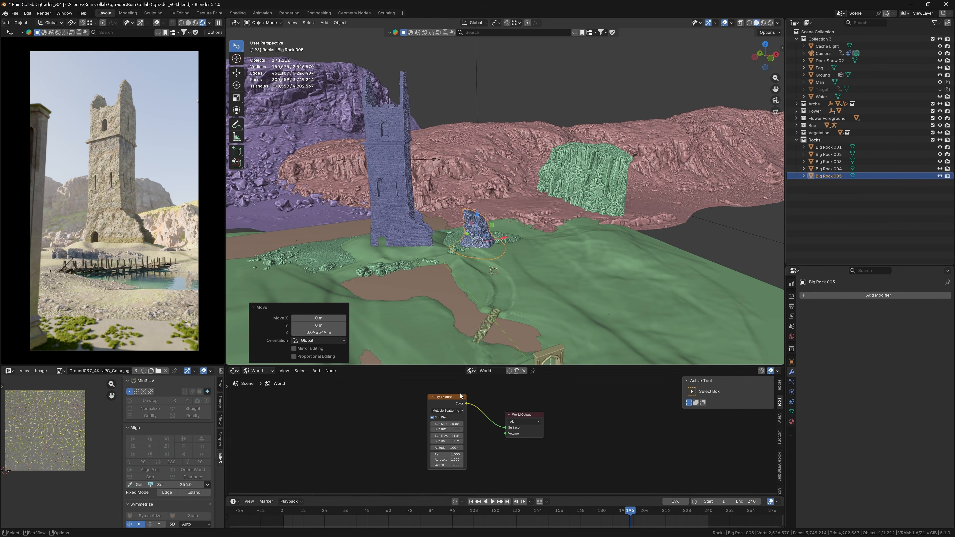
key("shift+Left")
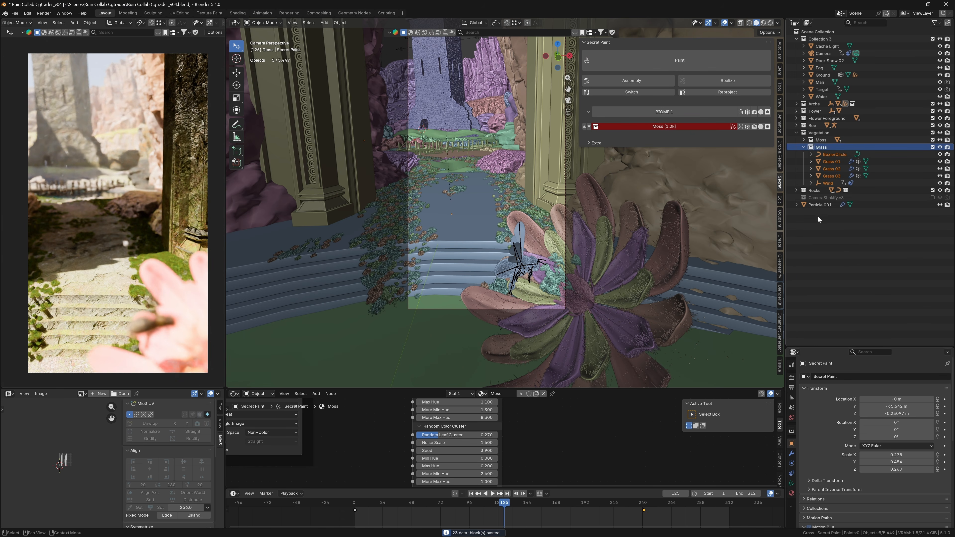
- Organize the wind objects in a Wind collection and paint grass at the base of the steps beside the flower
left_click_drag(814, 212, 814, 207)
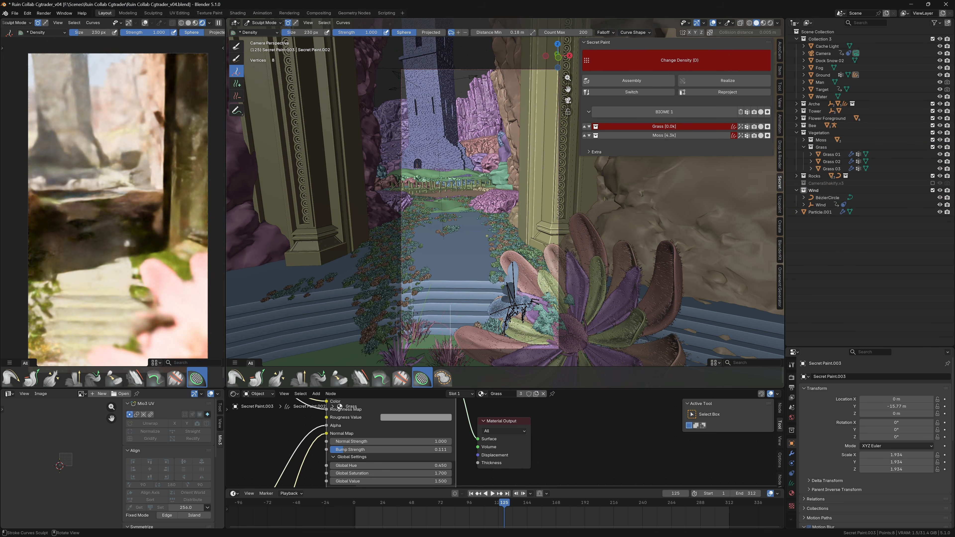
left_click(416, 333)
scroll(467, 198, "up", 4)
middle_click_drag(467, 198, 473, 263, "shift")
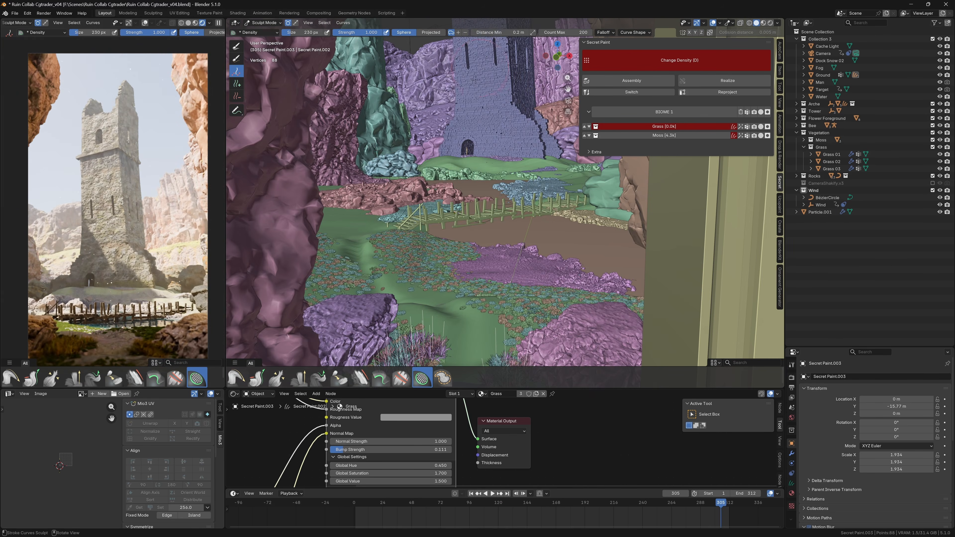
- Paint grass over the mossy bank in front of the dock, using a minimum distance of 0.2 m
left_click(432, 211)
middle_click_drag(475, 79, 476, 264)
scroll(451, 226, "up", 3)
left_click_drag(315, 161, 338, 154)
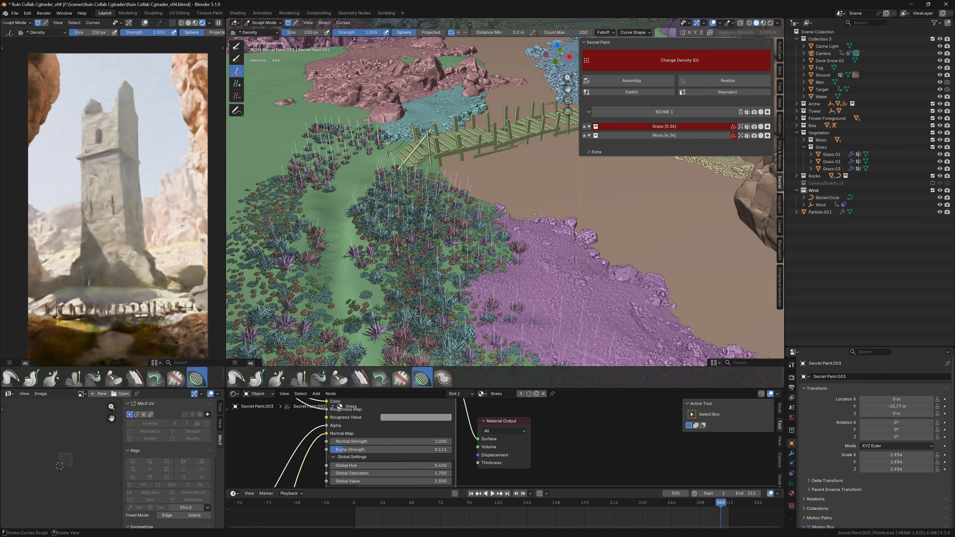
- Paint grass on the ground around the dock's far end
middle_click_drag(489, 188, 395, 195)
scroll(121, 211, "up", 2)
mouse_move(527, 195)
middle_mouse_down("shift")
mouse_move(413, 211)
mouse_move(406, 226)
middle_mouse_up("shift")
left_click_drag(402, 223, 384, 230)
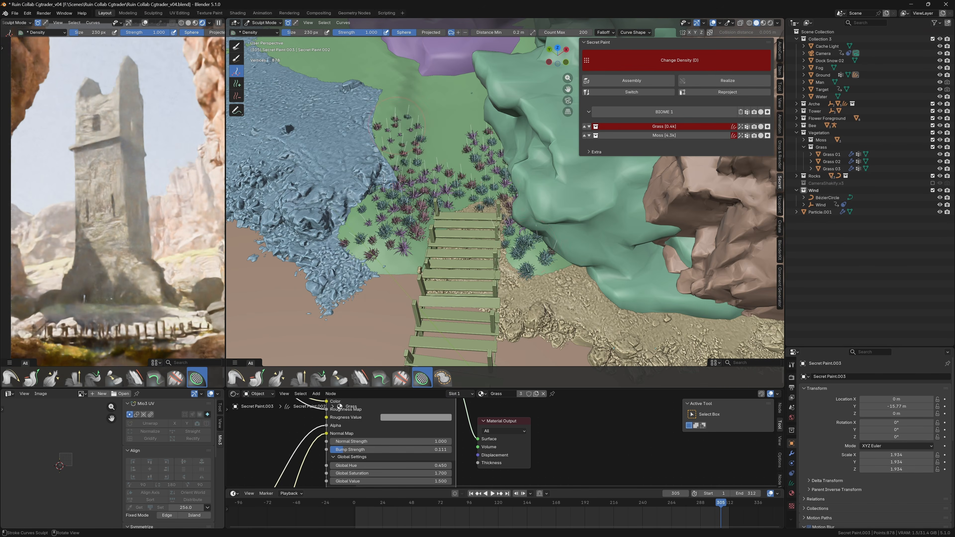
- Move the shore rock away from the dock's far end and return to painting the Grass scatter
middle_click_drag(396, 169, 370, 156)
left_click(264, 22)
left_click(267, 32)
left_click(394, 171)
key("g")
left_click(432, 128)
left_click(639, 127)
- Extend the painted grass from the dock's far end along the bank towards the tower
left_click_drag(444, 204, 430, 233)
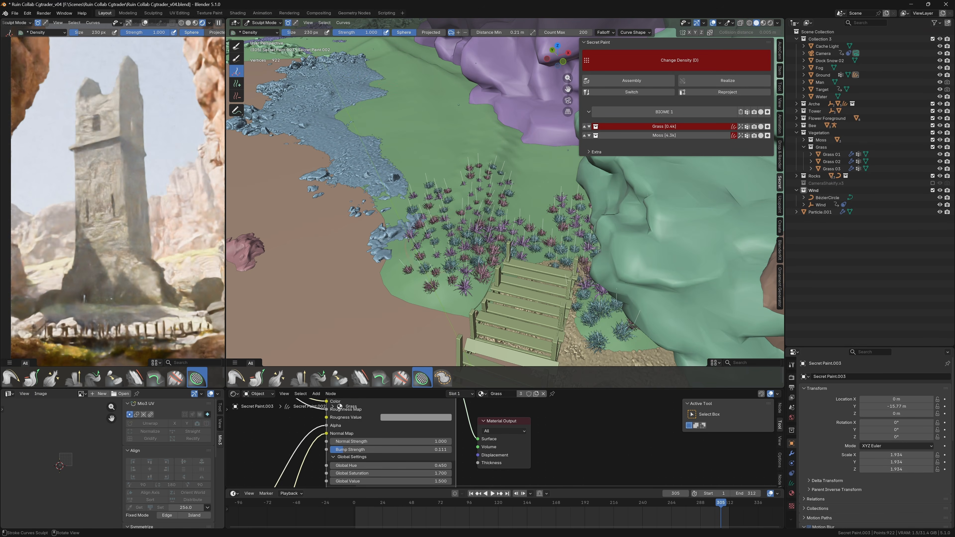
left_click_drag(568, 202, 459, 105)
middle_click_drag(458, 105, 538, 181, "shift")
left_click_drag(451, 170, 435, 143)
middle_click_drag(470, 105, 485, 164, "shift")
left_click_drag(485, 164, 431, 127)
middle_click_drag(376, 132, 478, 169, "shift")
left_click_drag(447, 150, 411, 176)
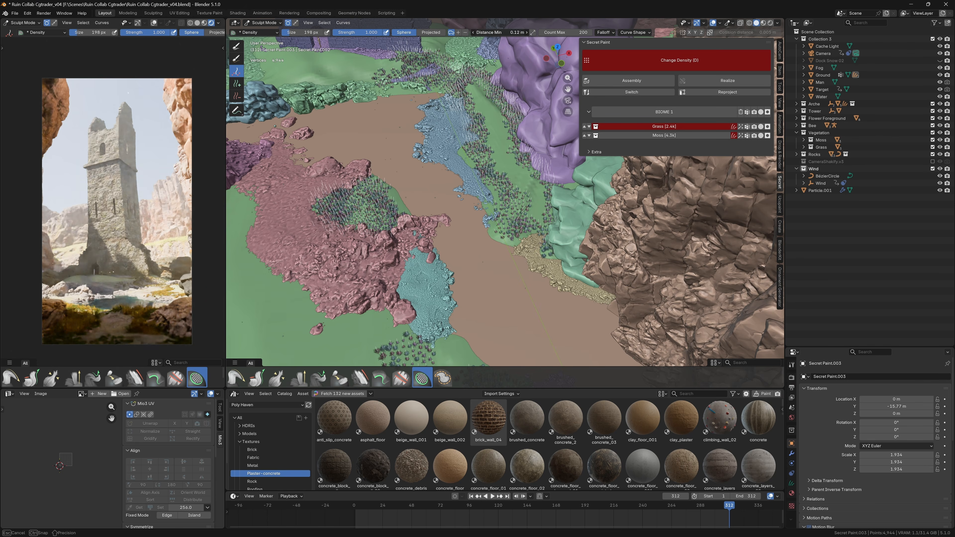
- Lower the grass density brush's minimum distance and fine-tune the Grass material's individual color saturation
left_click_drag(500, 33, 489, 32)
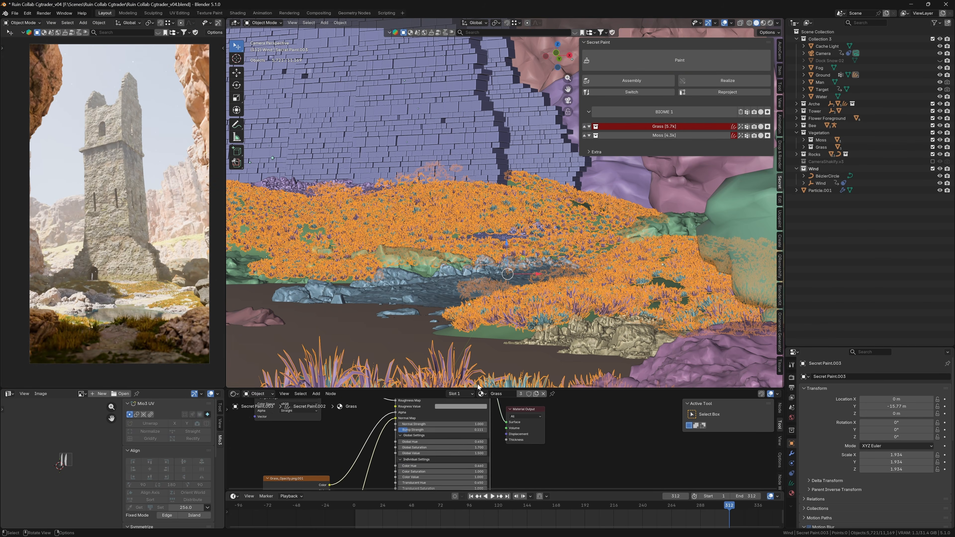
left_click_drag(463, 470, 464, 470)
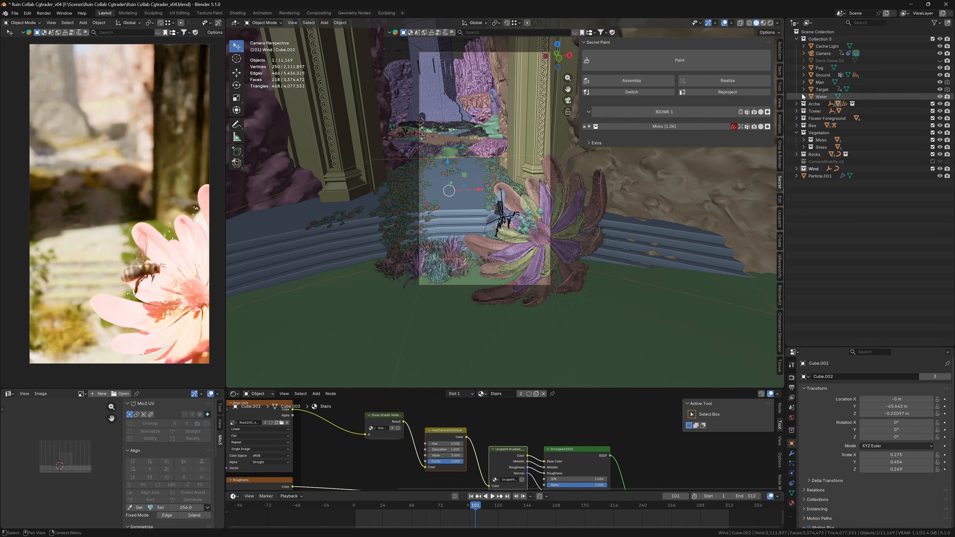
- Place the God Rays volume over the scene and rotate it about the Y and X axes
left_click_drag(491, 166, 428, 196)
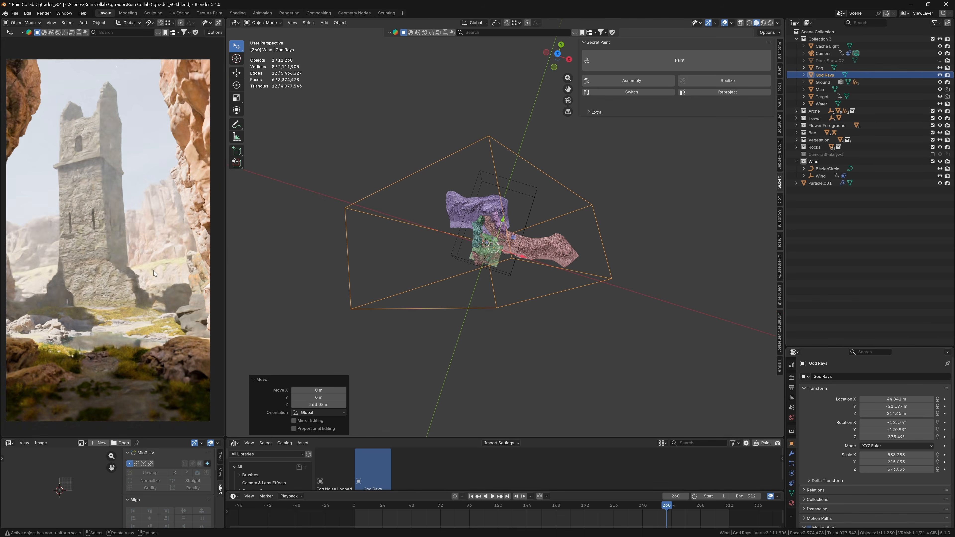
middle_click_drag(156, 274, 151, 301)
scroll(151, 286, "down", 5)
key("r")
key("y")
left_click(520, 150)
key("r")
key("x")
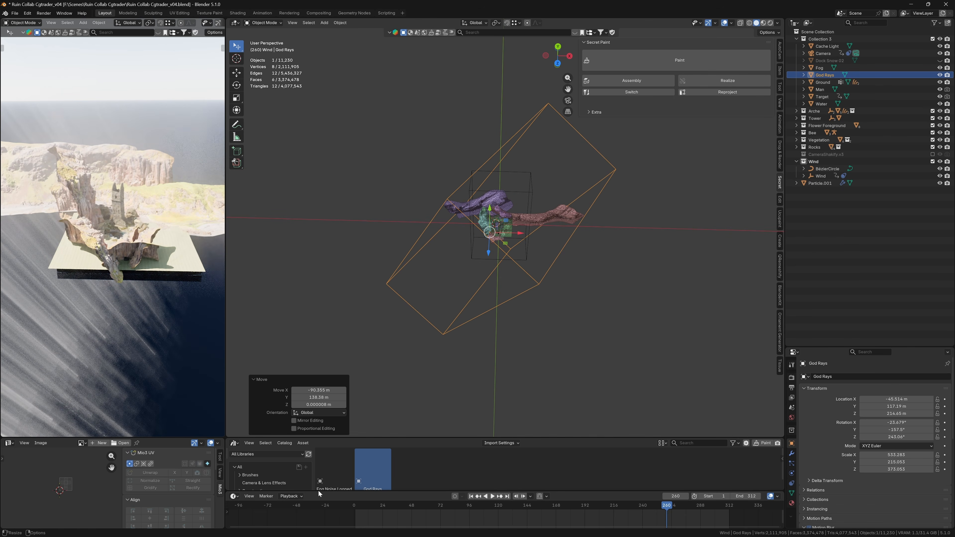
- Rotate the God Rays volume about Z and again about Y, checking the beams through the camera
left_click(259, 443)
key("KP_0")
middle_click_drag(549, 260, 474, 166)
key("r")
key("z")
left_click(556, 233)
key("r")
key("y")
left_click(572, 151)
- Shift the God Rays volume sideways, rotate it about Z, and check the light through the camera
middle_click_drag(124, 211, 146, 186)
scroll(117, 221, "down", 6)
scroll(488, 226, "down", 2)
middle_click_drag(118, 221, 146, 196)
middle_click_drag(489, 225, 556, 252)
scroll(527, 233, "up", 3)
left_click_drag(485, 171, 597, 185)
key("r")
key("z")
left_click(586, 226)
key("KP_0")
- Move the God Rays volume to X 115.45 m, Y 42.798 m and enlarge the editor showing its Fog.001 material nodes
middle_click_drag(587, 211, 545, 225)
scroll(575, 220, "up", 2)
left_click_drag(636, 211, 662, 204)
left_click_drag(624, 182, 614, 143)
left_click(378, 388)
left_click_drag(378, 437, 378, 346)
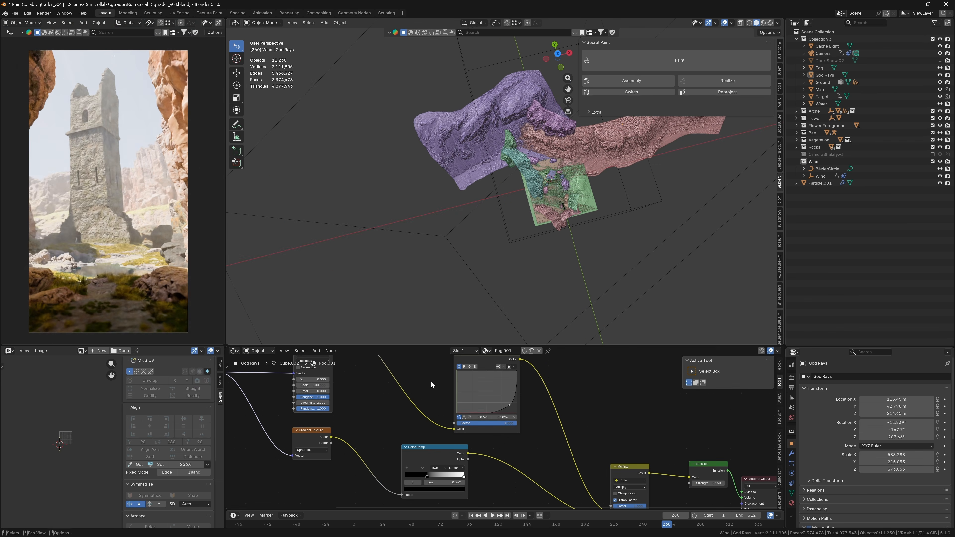
- Move the God Rays volume to X 285.25 m, Y 148.47 m and rotate it about Y while checking through the camera
middle_click_drag(145, 224, 147, 265)
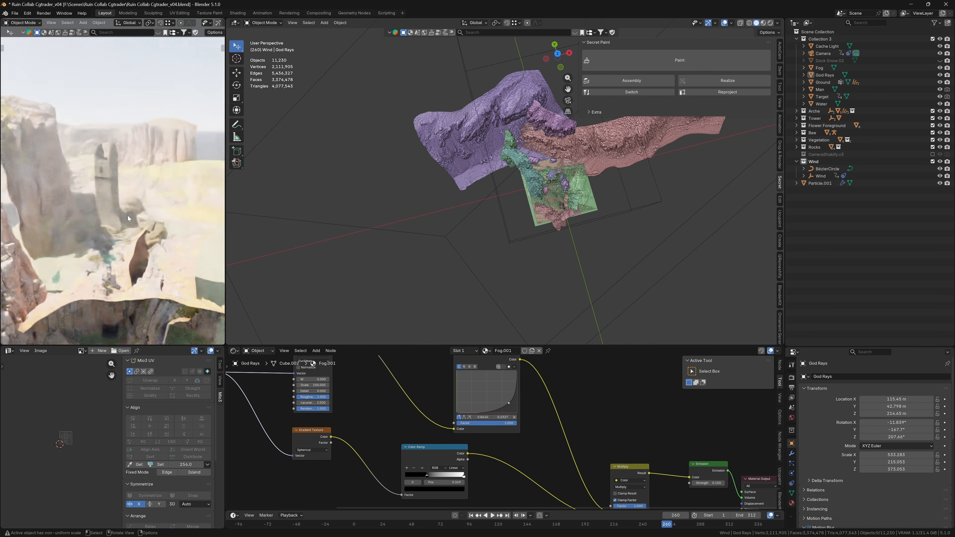
scroll(147, 265, "down", 5)
scroll(679, 166, "down", 5)
left_click_drag(602, 139, 602, 140)
left_click_drag(567, 128, 562, 109)
middle_click_drag(616, 121, 566, 163, "shift")
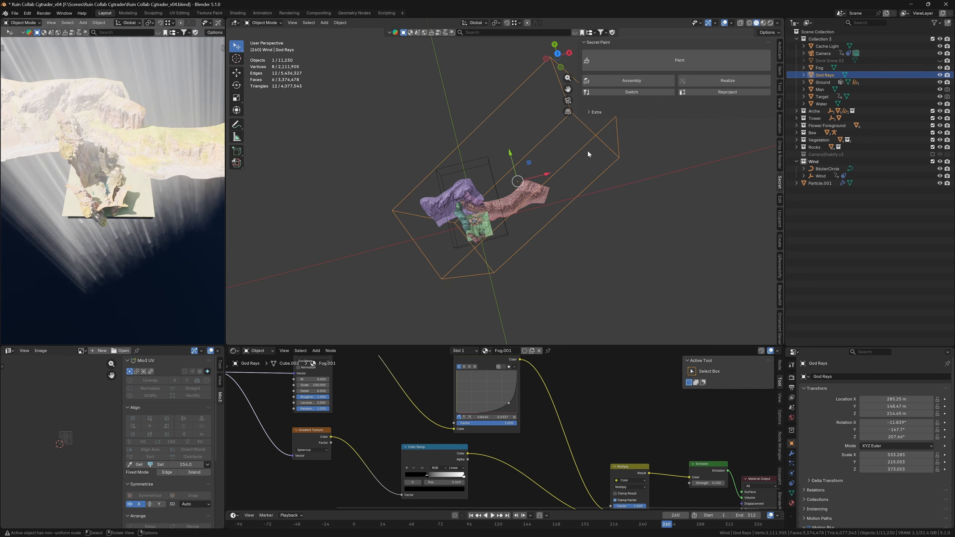
key("r")
key("y")
left_click(542, 135)
key("KP_0")
key("r")
key("y")
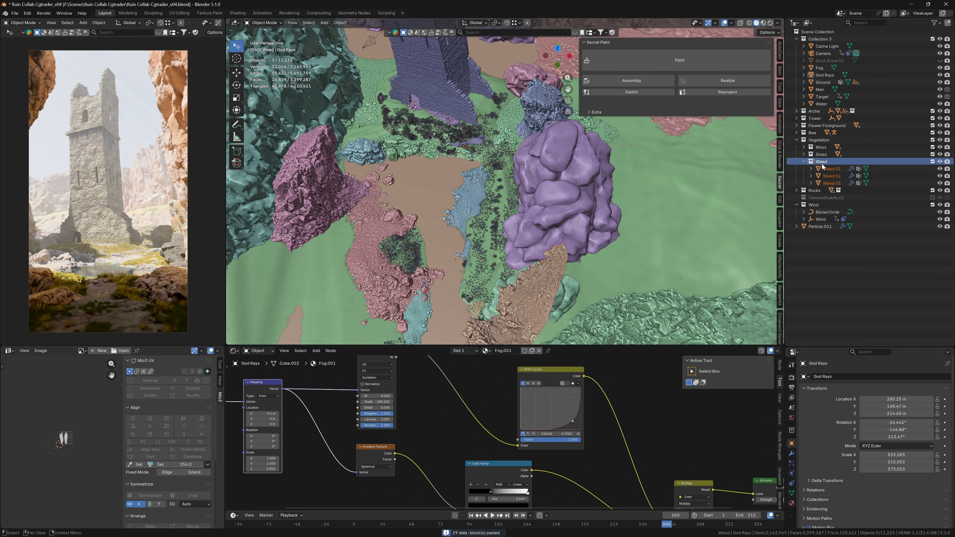
- Paint weeds on the near bank by the water with the density brush at a minimum distance of 0.11 m
scroll(509, 209, "up", 5)
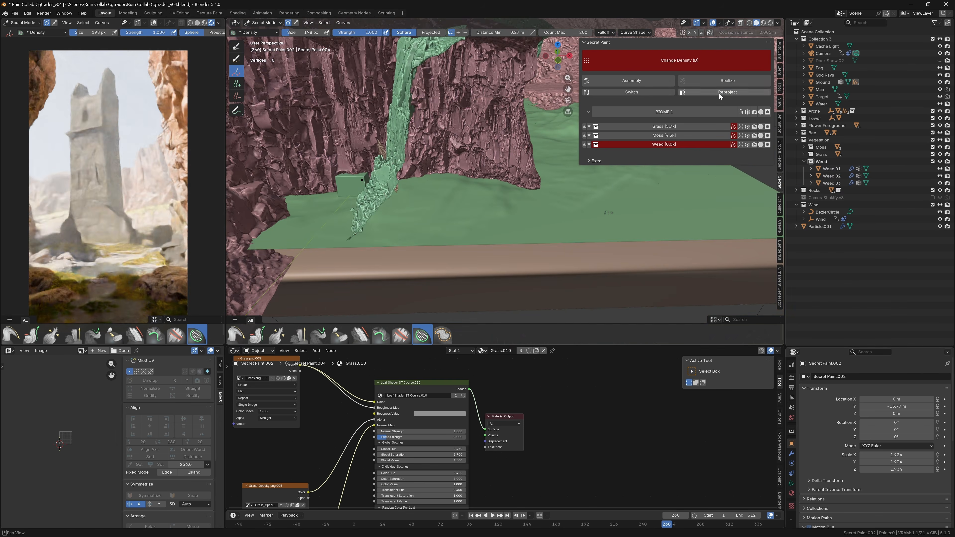
key("KP_0")
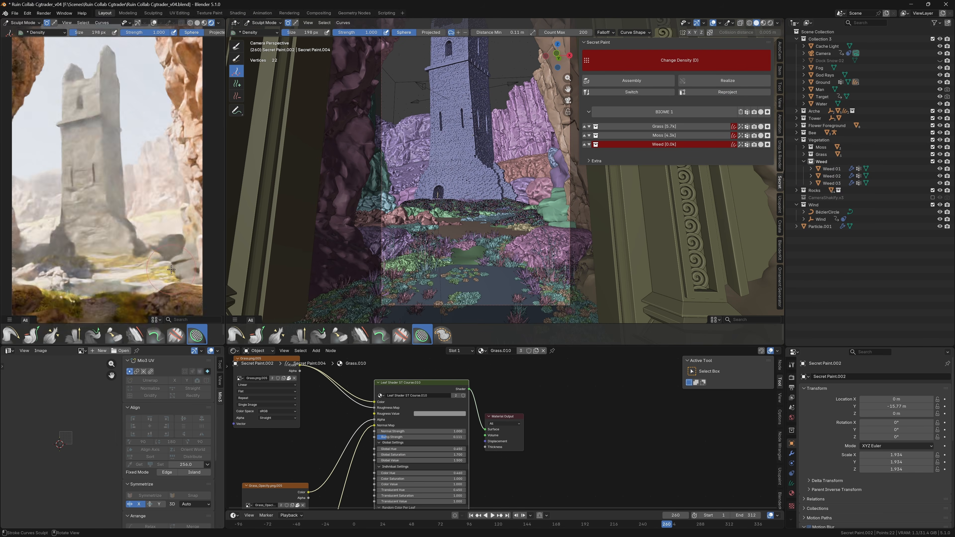
middle_click_drag(104, 207, 33, 175, "shift")
scroll(523, 284, "up", 1)
middle_click_drag(418, 228, 462, 202)
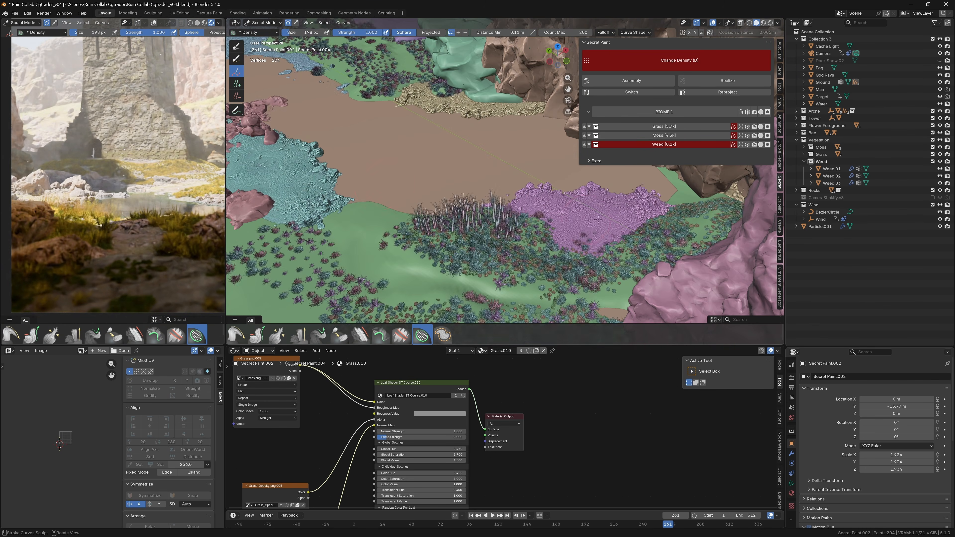
- Set the weed scatter's Align to Global Z to 0.917 and paint weeds over the grass in front of the tower
scroll(432, 218, "up", 5)
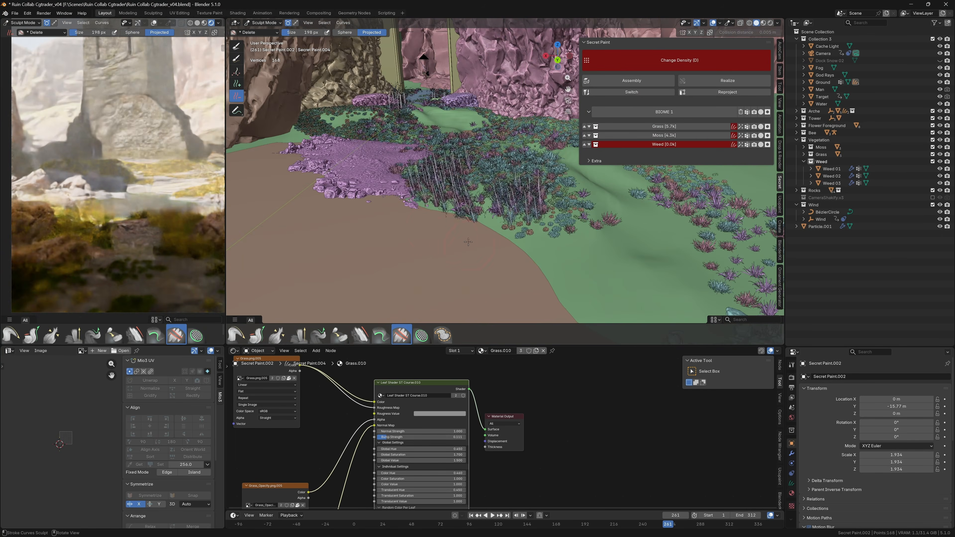
left_click(791, 454)
scroll(834, 445, "down", 5)
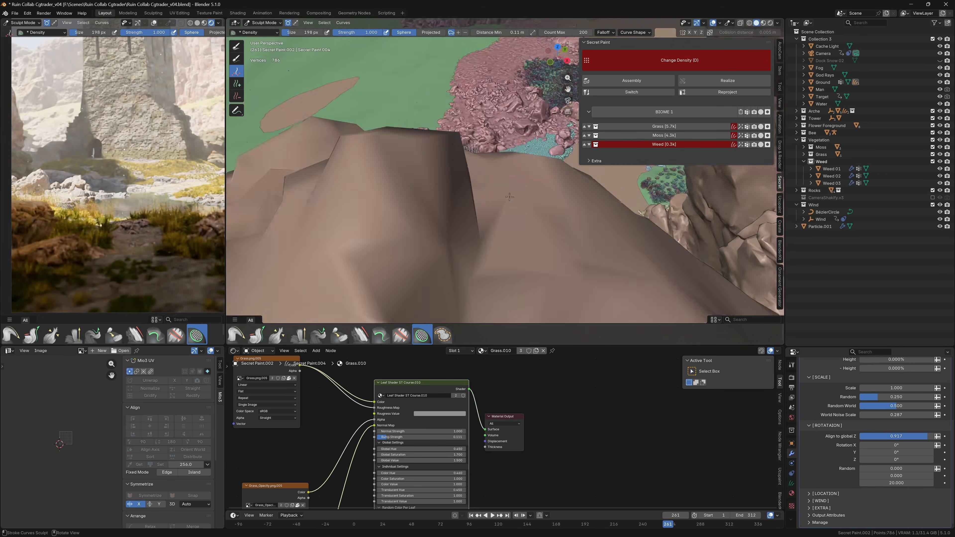
left_click_drag(433, 166, 435, 164)
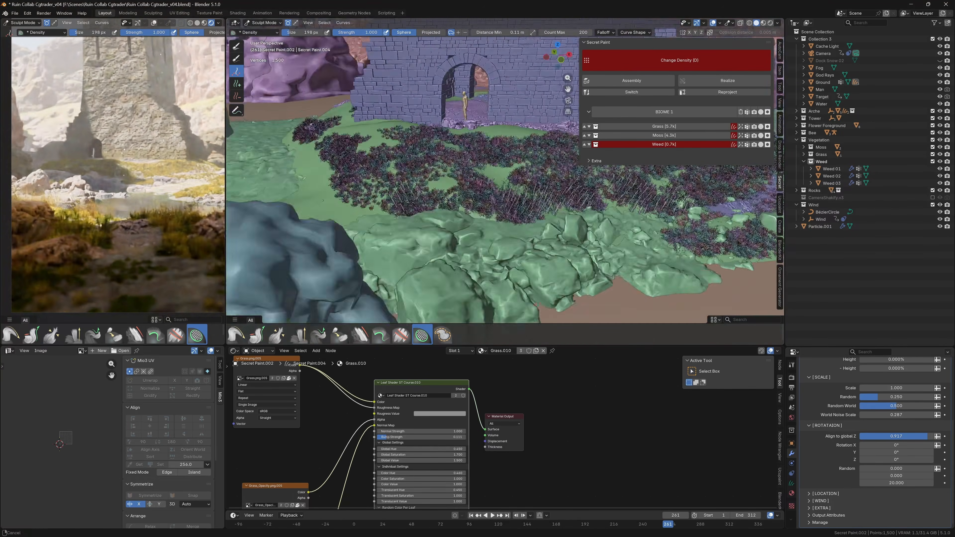
- Paint more weeds in front of the tower and scatter rapeseed flowers along the grassy bank and the path between the cliffs
left_click_drag(331, 212, 336, 210)
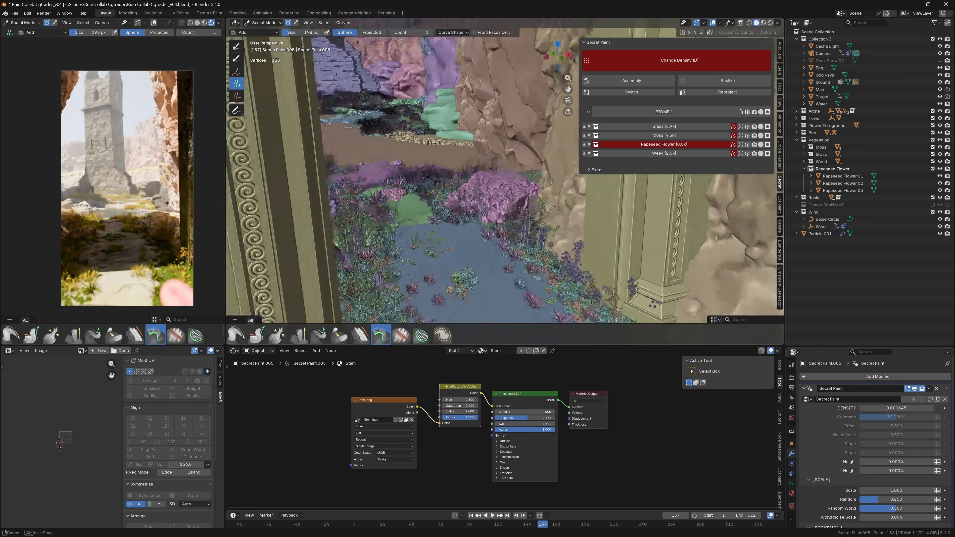
key("d")
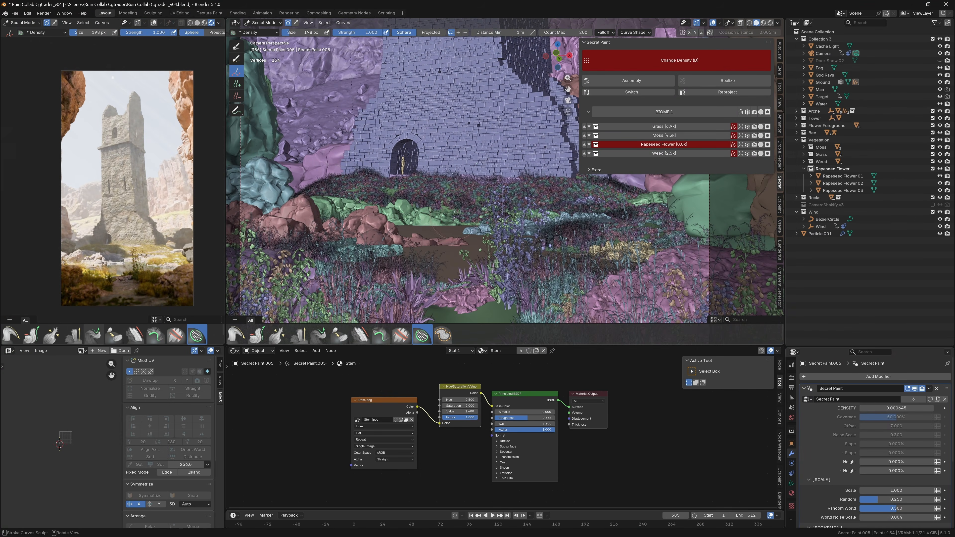
mouse_move(477, 164)
middle_mouse_down()
mouse_move(488, 188)
mouse_move(478, 220)
middle_mouse_up()
key("n")
middle_click_drag(390, 191, 425, 194)
left_click_drag(425, 181, 444, 226)
mouse_move(444, 226)
middle_mouse_down()
mouse_move(458, 211)
mouse_move(544, 234)
middle_mouse_up()
mouse_move(481, 232)
middle_mouse_down()
mouse_move(504, 196)
mouse_move(521, 210)
middle_mouse_up()
left_click(402, 335)
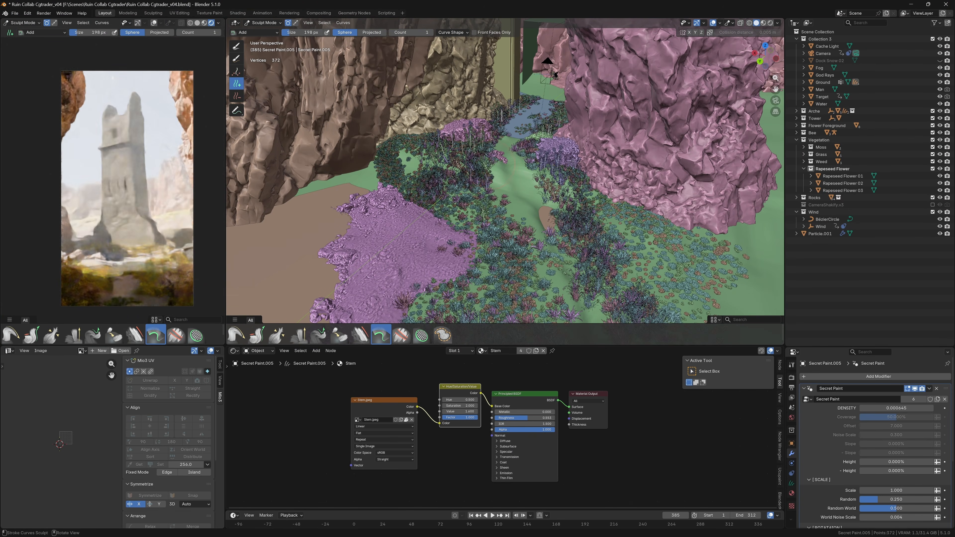
scroll(120, 262, "up", 5)
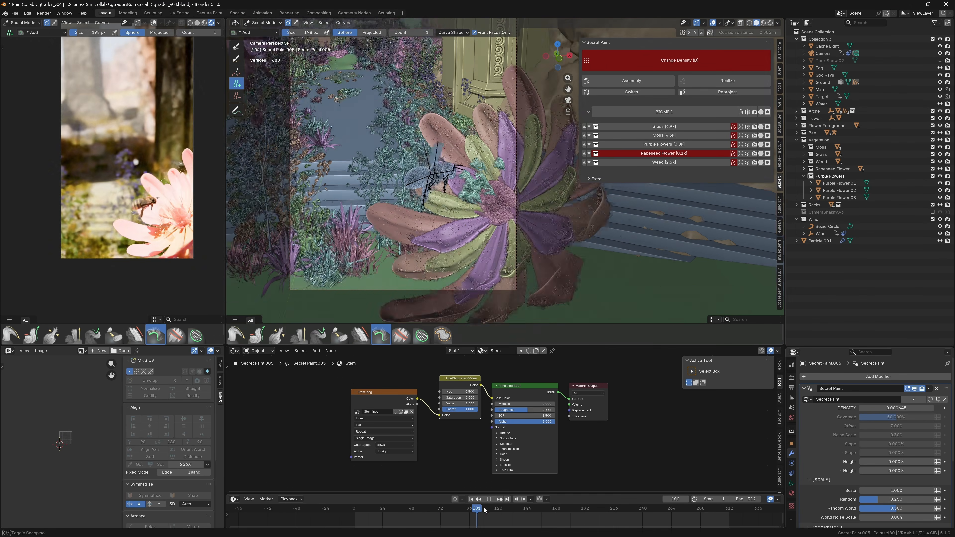
- Check the scattered flowers near the tower through the camera around frame 312 and in the rendered view
left_click(550, 518)
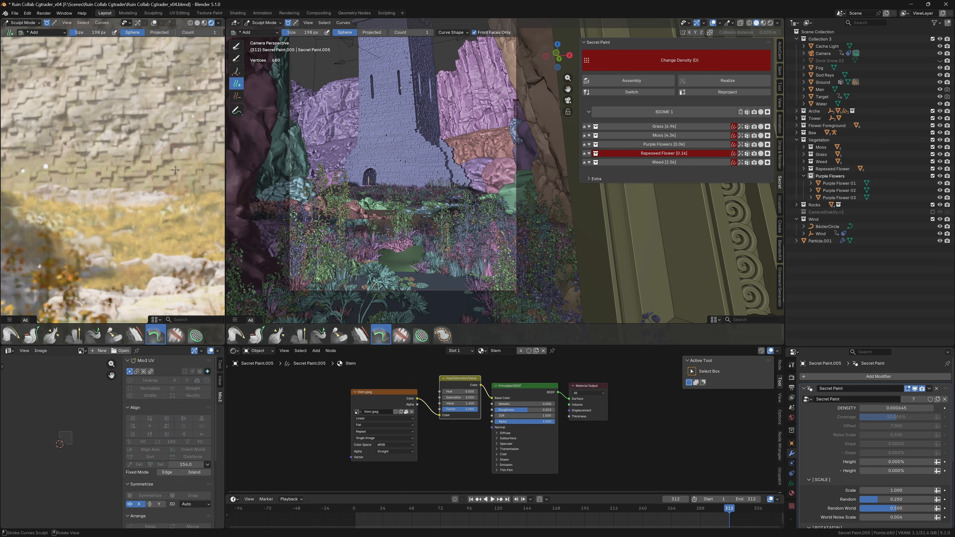
left_click(175, 171)
middle_click_drag(452, 169, 489, 211)
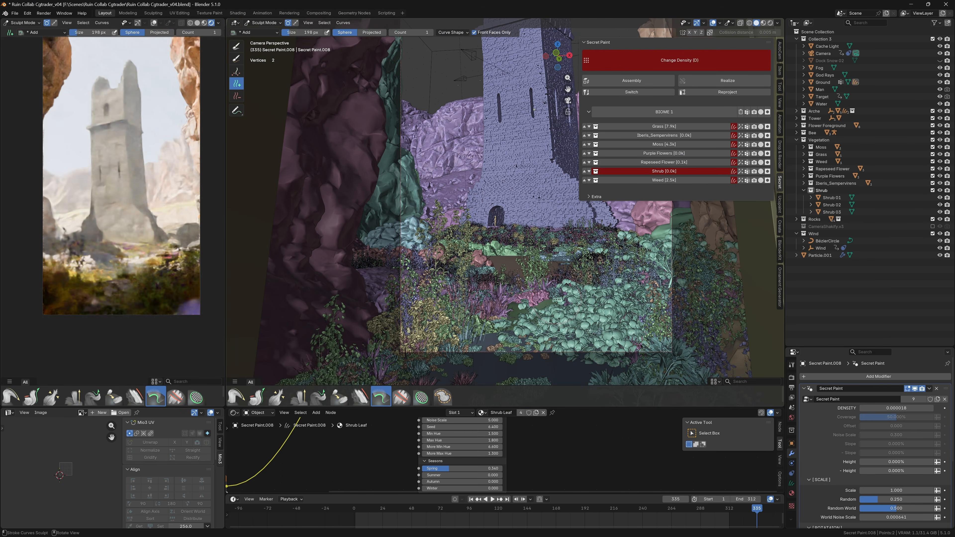
- Remove the shrubs blocking the foreground stairs, add shrubs on both sides instead, and check the camera move along the timeline
left_click(586, 510)
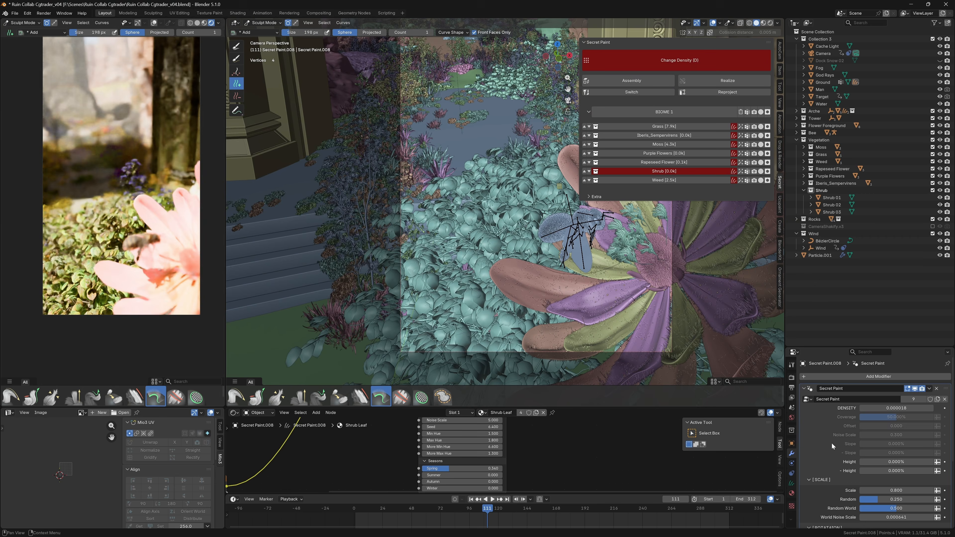
left_click(401, 397)
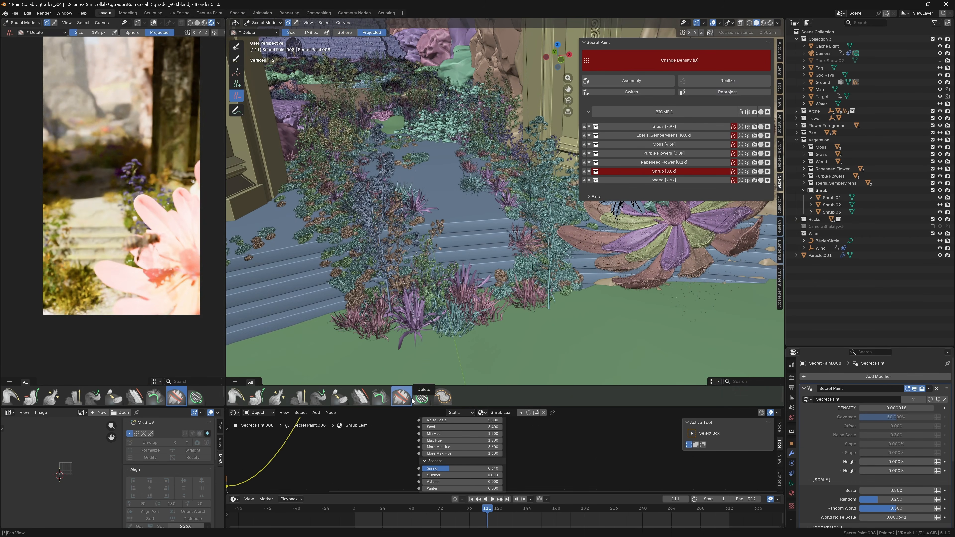
left_click(380, 397)
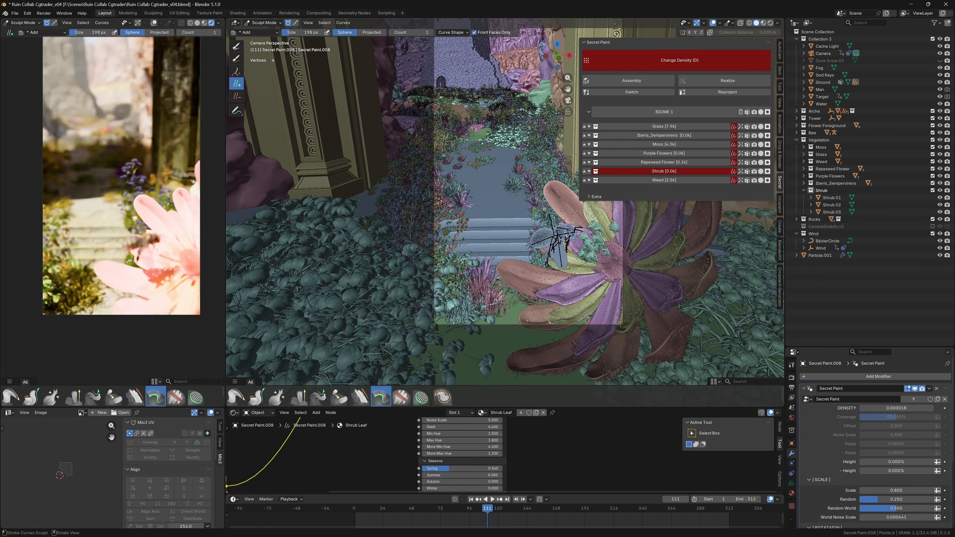
left_click_drag(489, 510, 657, 511)
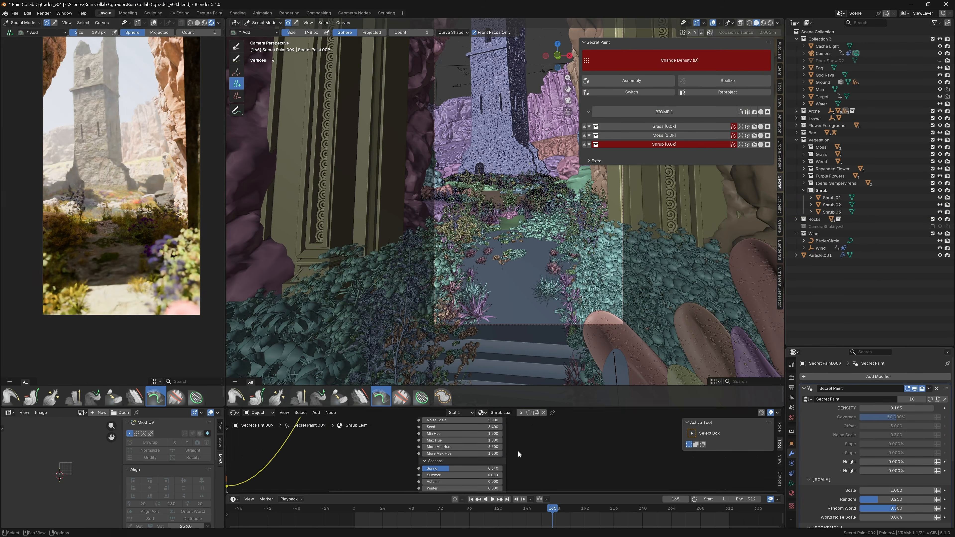
left_click_drag(485, 508, 729, 523)
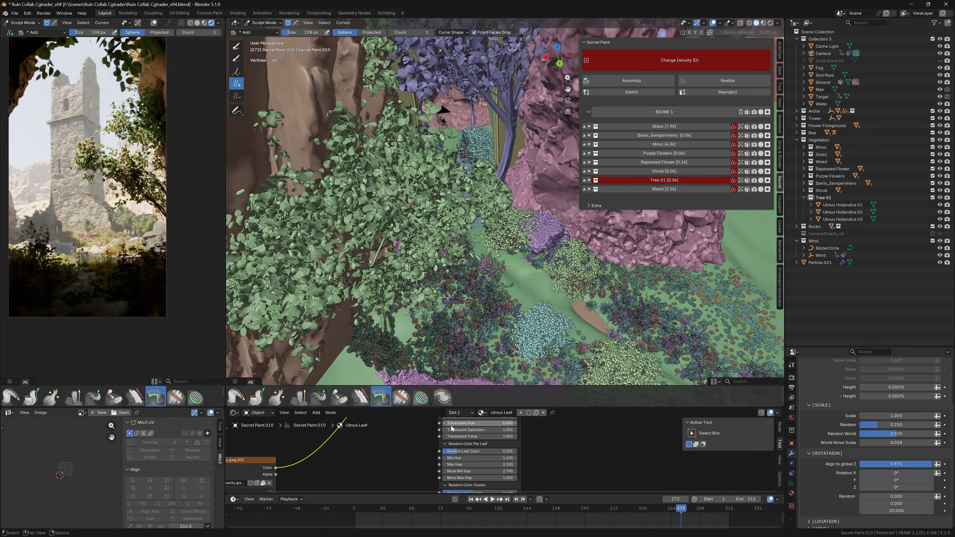
- Place Tree 01 elms near the path and paint more across Big Rock 003 behind the tower with Secret Paint
left_click(380, 397)
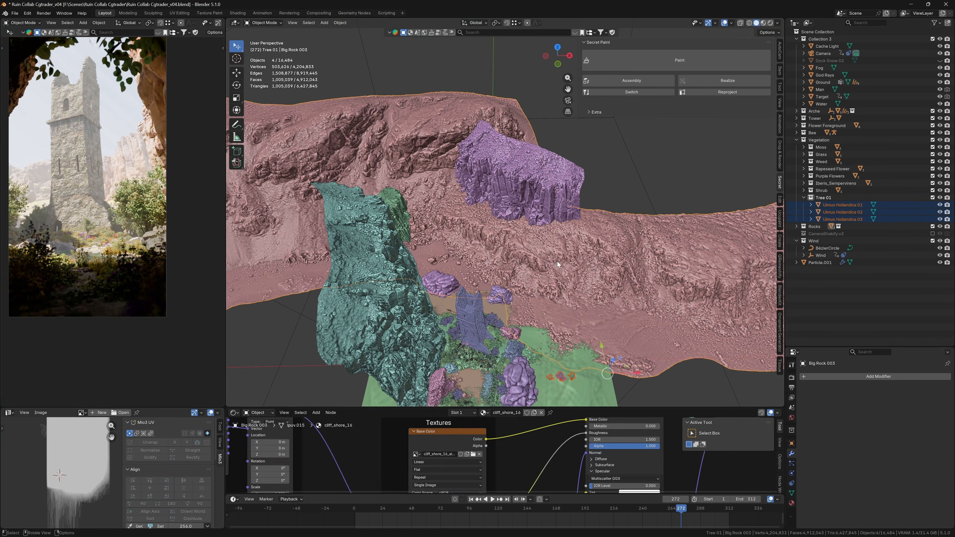
left_click(680, 60)
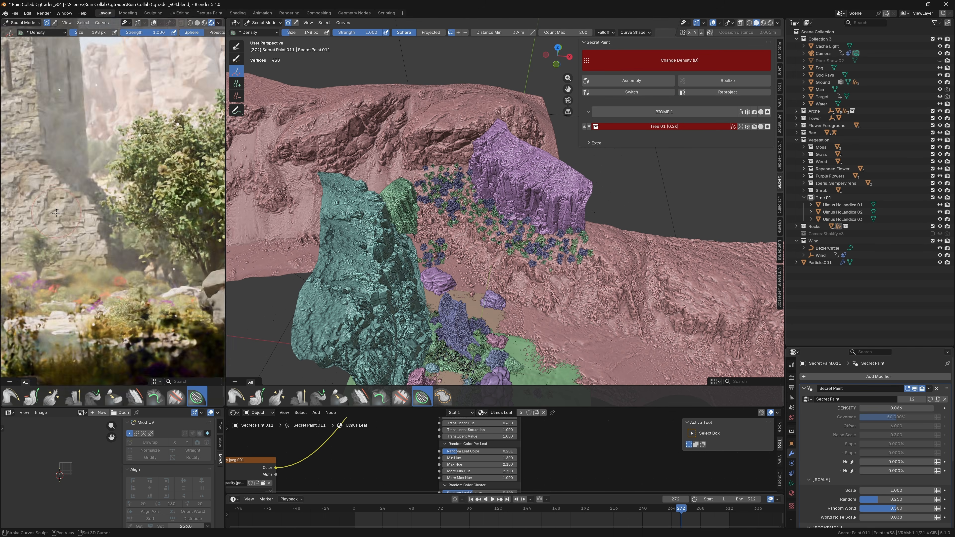
scroll(882, 435, "down", 6)
key("KP_0")
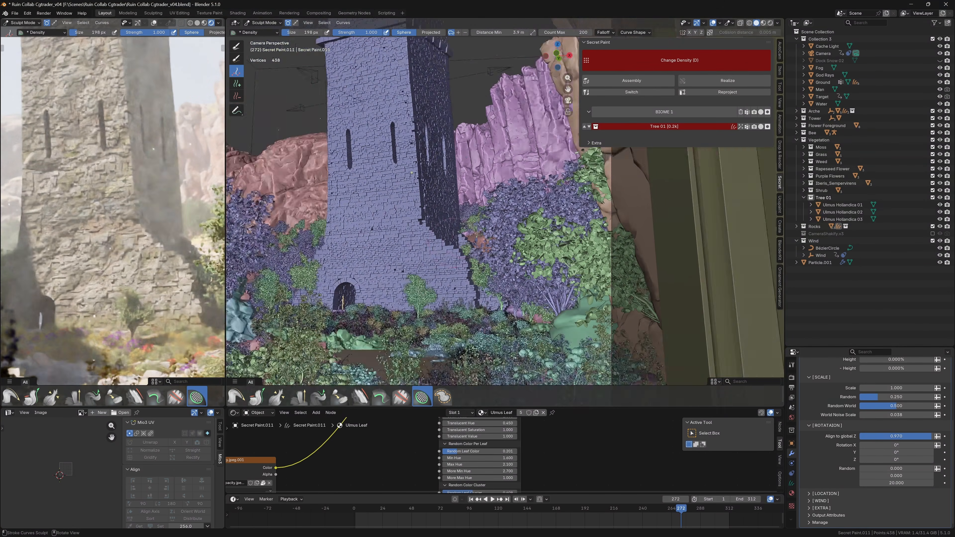
- Select the three models in the Grass collection and start painting them with Secret Paint
left_click(804, 155)
left_click(832, 161)
left_click(832, 176, "shift")
key("q")
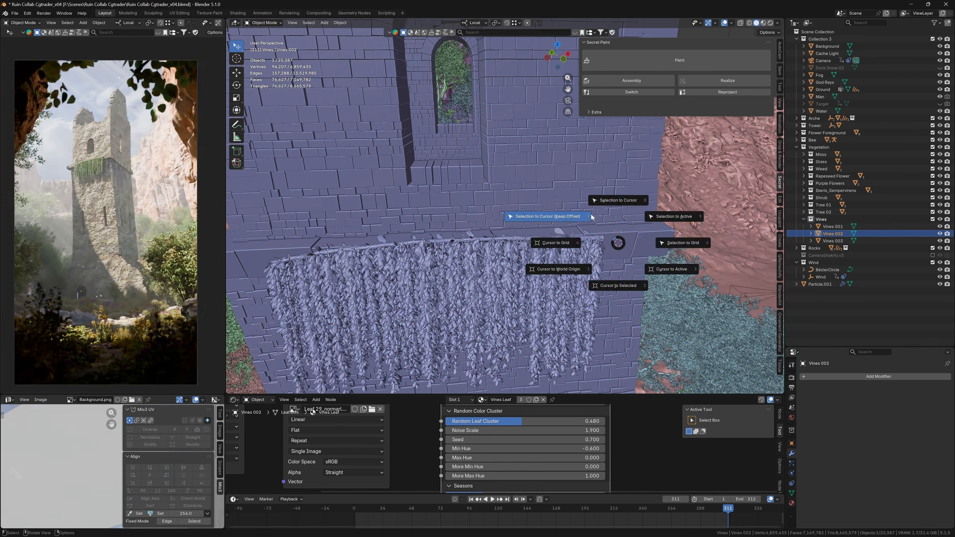
- Position Vines 002 at the end of the tower ledge, rotate it slightly about its local Z axis and slide it along X
left_click_drag(649, 243, 662, 240)
middle_click_drag(662, 241, 518, 186)
key("r")
key("z")
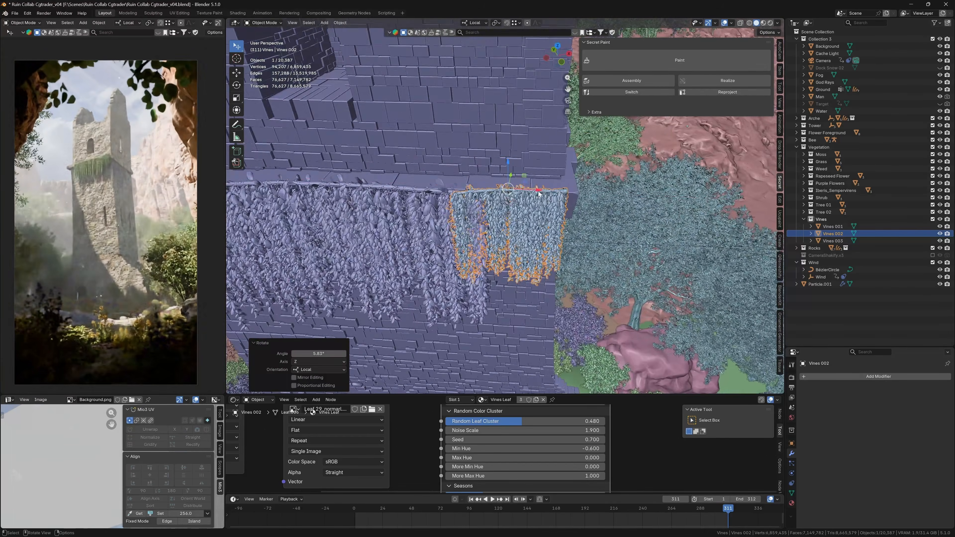
left_click_drag(535, 190, 549, 190)
middle_click_drag(549, 190, 520, 184)
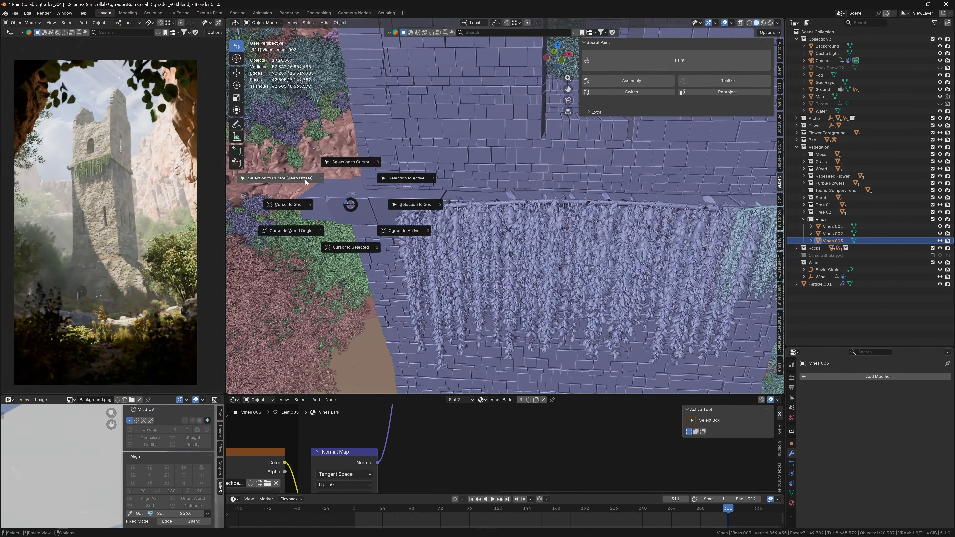
- Create linked duplicates of the three vine objects in place and rotate them 90° about Z
middle_click_drag(348, 207, 414, 240)
left_click(490, 241)
left_click(406, 222, "shift")
left_click(316, 192, "shift")
key("alt+d")
right_click(460, 128)
key("r")
key("z")
key("9")
key("0")
- Move the three duplicated vines onto the ledge of the tower's adjacent face
left_click_drag(600, 118, 602, 116)
middle_click_drag(602, 116, 527, 87)
left_click_drag(562, 179, 555, 179)
middle_click_drag(556, 180, 624, 211)
left_click_drag(493, 207, 490, 206)
middle_click_drag(490, 205, 504, 225)
- Reposition Vines 002.001 and the other duplicated vines one by one so they fit along the ledge of the tower's adjacent face
left_click(513, 240)
left_click_drag(530, 199, 524, 200)
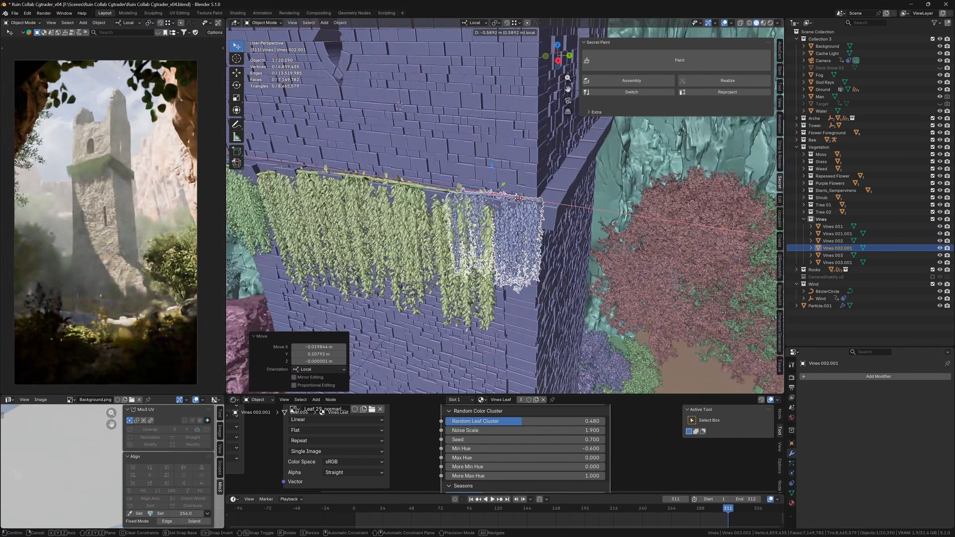
middle_click_drag(525, 200, 470, 218)
left_click(470, 222)
left_click_drag(497, 179, 485, 179)
middle_click_drag(485, 180, 473, 153)
left_click(381, 230)
middle_click_drag(381, 230, 339, 210)
left_click_drag(389, 165, 388, 168)
left_click(489, 203)
middle_click_drag(339, 188, 529, 238)
left_click(576, 229)
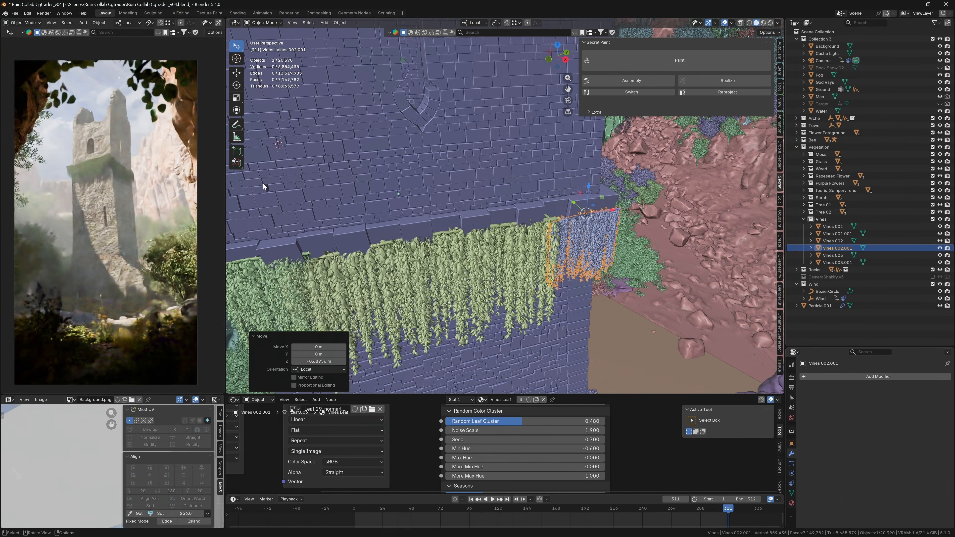
- Duplicate one vine hanging from the tower ledge, move the copy aside and rotate it 90° about Z
middle_click_drag(615, 288, 489, 181)
left_click(488, 181)
scroll(434, 196, "down", 3)
middle_click_drag(434, 196, 499, 256)
left_click(499, 256)
key("shift+d")
left_click_drag(475, 245, 416, 226)
middle_click_drag(467, 170, 449, 201, "shift")
key("r")
key("z")
key("9")
key("0")
key("Return")
- Fit the rotated vine copy against the tower ledge and adjust its height
left_click_drag(437, 207, 434, 208)
middle_click_drag(434, 208, 500, 210)
scroll(470, 196, "up", 3)
left_click_drag(466, 177, 466, 188)
scroll(466, 196, "down", 3)
- Select the vines on the tower's side face together and shift them along local Y to sit against the wall
middle_click_drag(467, 196, 470, 271)
left_click(470, 282)
left_click(530, 256, "shift")
left_click_drag(485, 263, 478, 260)
middle_click_drag(478, 259, 386, 260)
left_click(451, 286, "shift")
left_click_drag(470, 274, 462, 276)
middle_click_drag(463, 276, 539, 199)
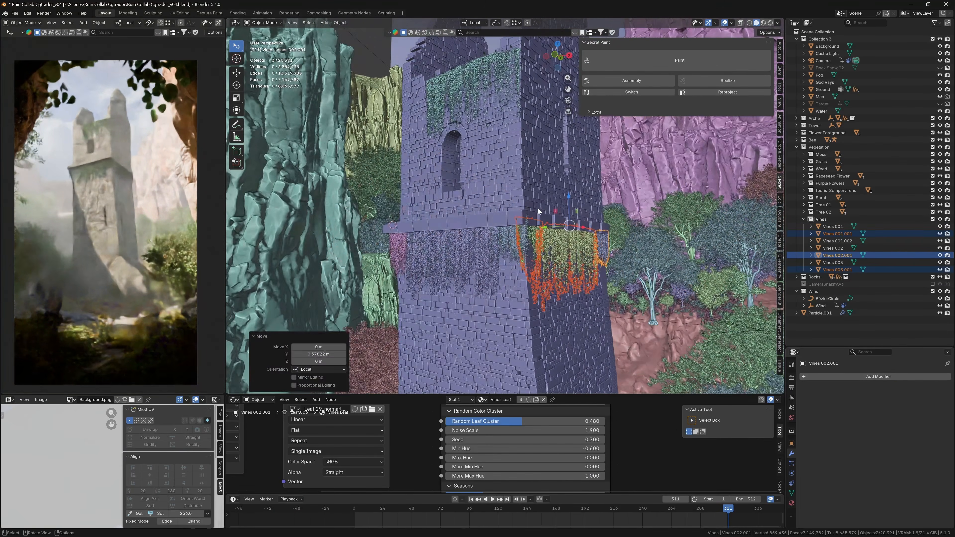
- Select Tower.001 with the Moss collection and start painting moss on the tower wall using the Secret Paint density brush
left_click(538, 198)
key("KP_0")
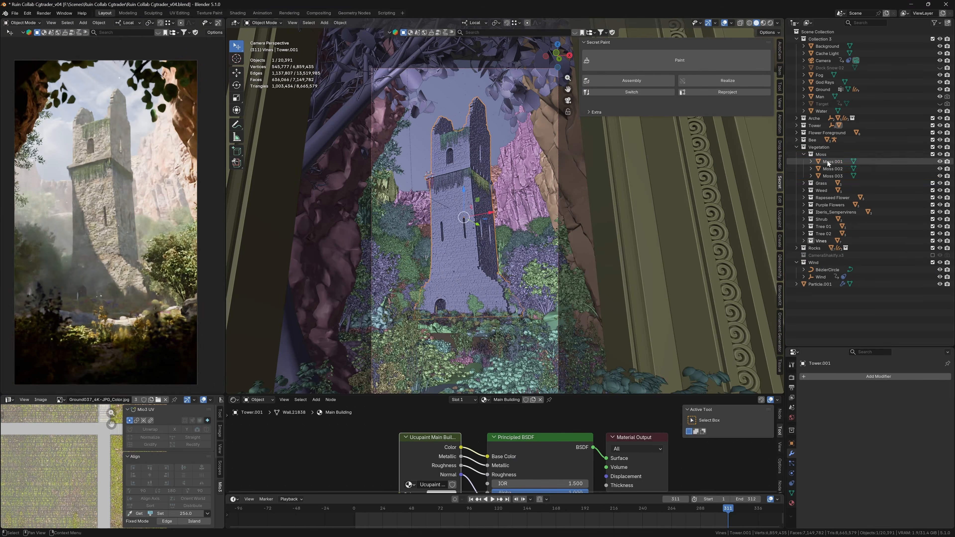
left_click(810, 155, "ctrl")
key("q")
scroll(489, 233, "up", 5)
mouse_move(481, 339)
middle_mouse_down("shift")
mouse_move(500, 211)
mouse_move(541, 180)
middle_mouse_up("shift")
left_click(543, 244)
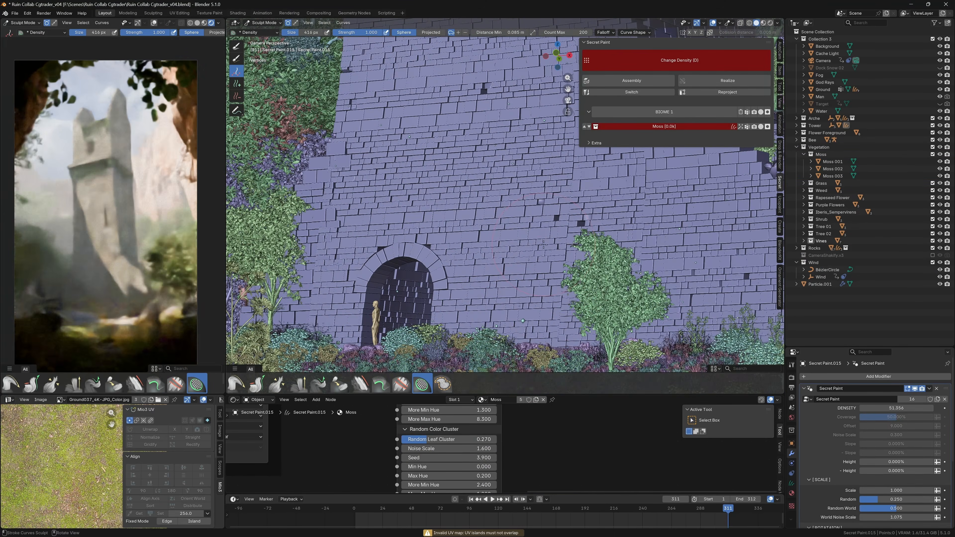
middle_click_drag(543, 244, 496, 301)
scroll(497, 241, "up", 6)
middle_click_drag(497, 241, 545, 226)
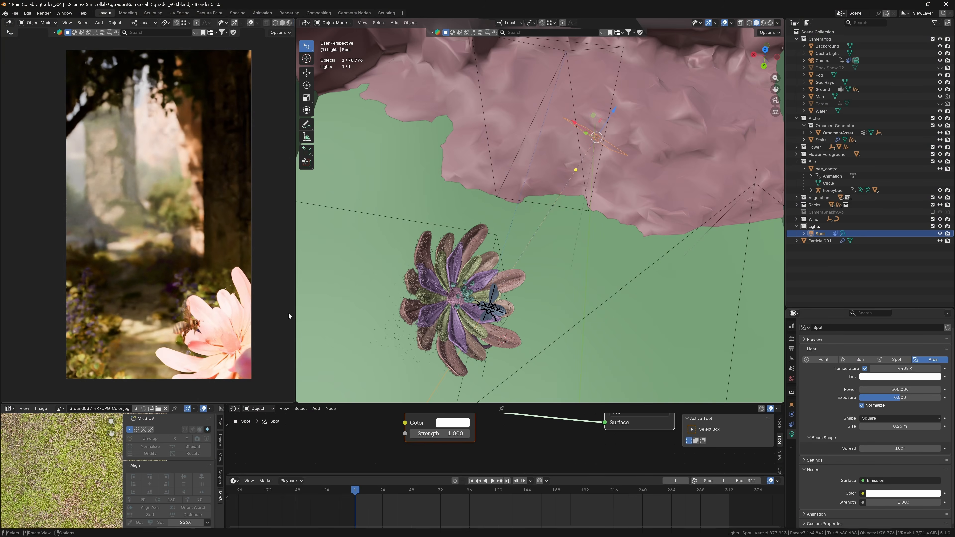
- Examine the area light above the flower and bee, and play the animation through the camera
middle_click_drag(508, 338, 508, 261)
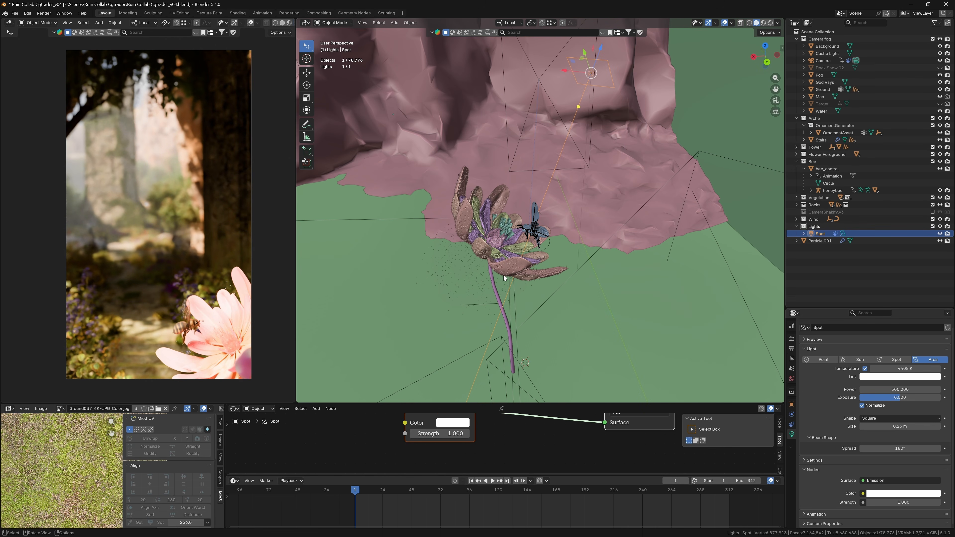
key("space")
key("KP_0")
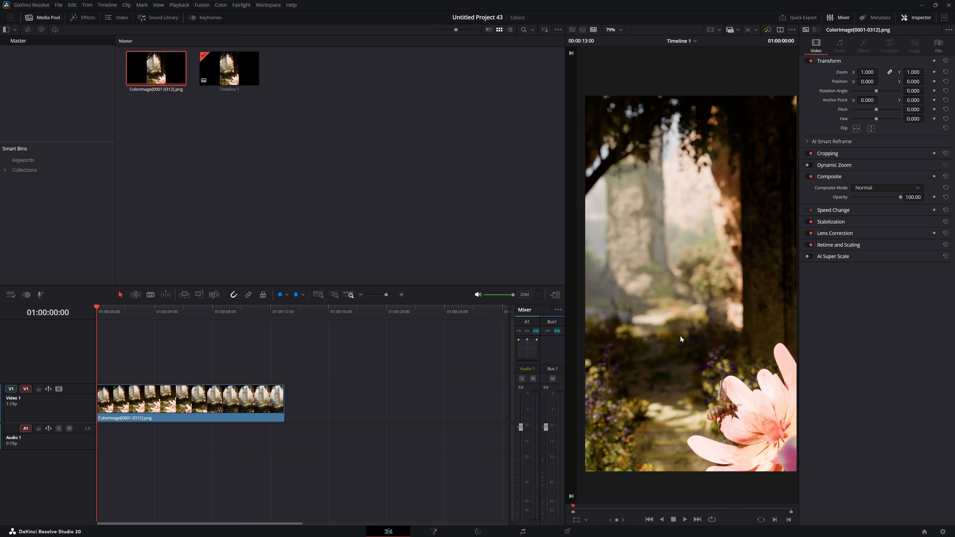
- Switch to DaVinci Resolve and play the rendered ColorImage[0001-0312].png sequence on loop
key("ctrl+slash")
key("space")
key("space")
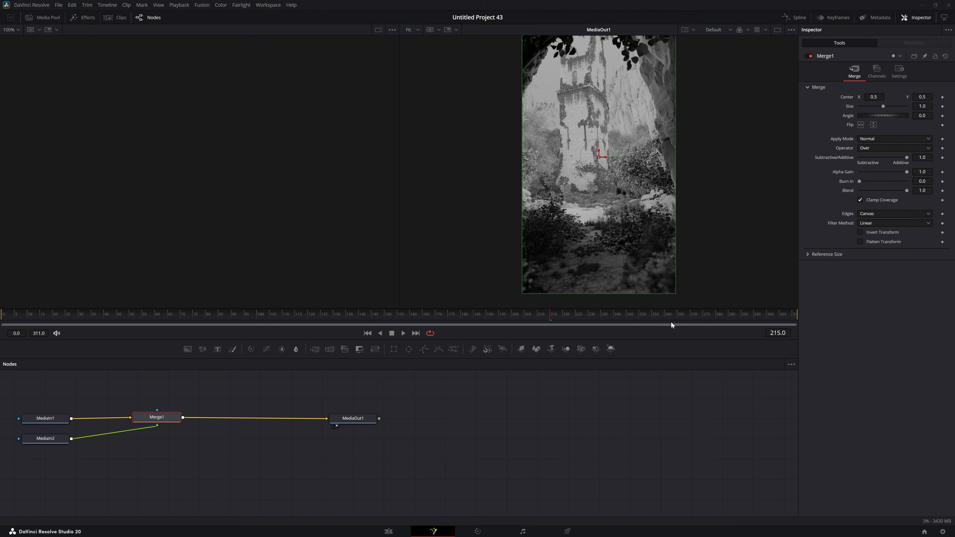
- Set Merge1's apply mode to Overlay and compare the merge effect along the timeline
left_click(895, 138)
left_click(895, 177)
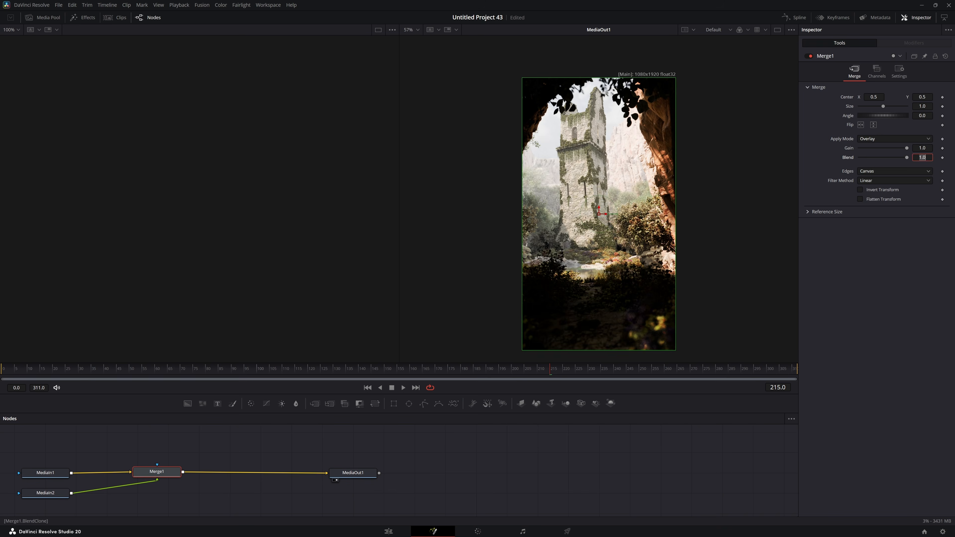
left_click(810, 57)
left_click_drag(36, 373, 483, 388)
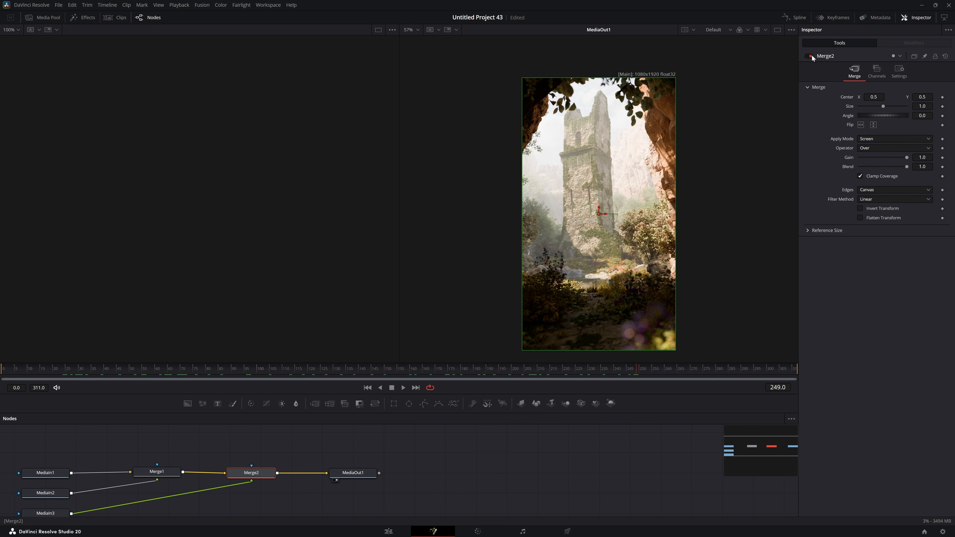
- Insert a Color Corrector node between MediaIn3 and Merge2
mouse_move(448, 346)
mouse_move(533, 217)
left_click(633, 265)
left_click_drag(422, 471, 197, 470, "shift")
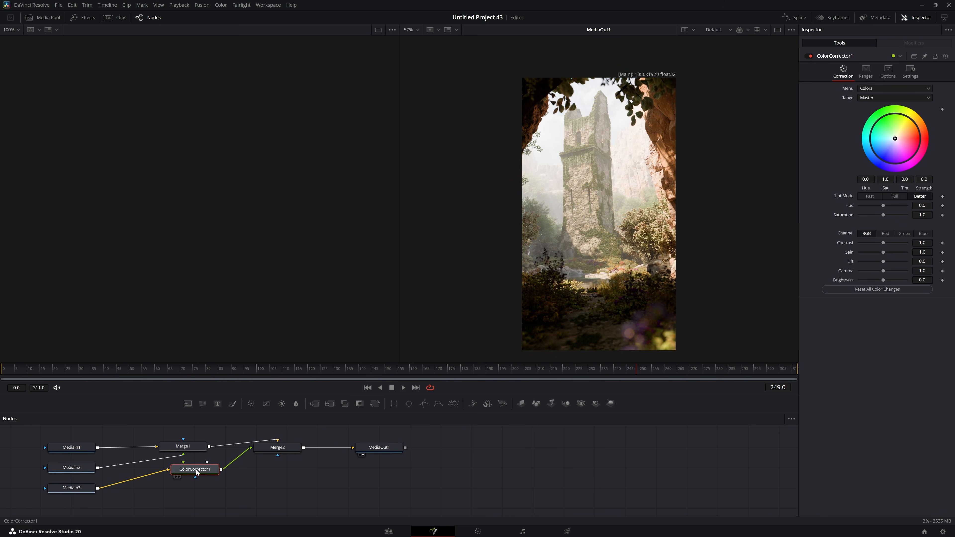
- Tint the MediaIn3 pass with the Color Corrector, reduce the tint strength, and check Merge2 across the timeline
left_click_drag(952, 172, 789, 171)
left_click_drag(924, 180, 902, 180)
left_click(278, 447)
left_click_drag(109, 370, 796, 379)
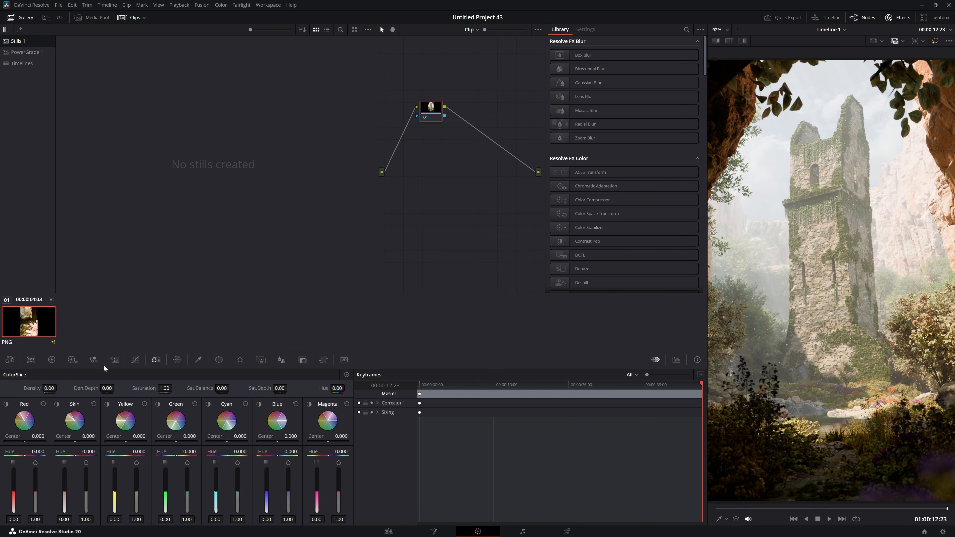
- Play back the bee close-up and set the temporal noise reduction luma and chroma thresholds to 42.6
key("space")
left_click(777, 509)
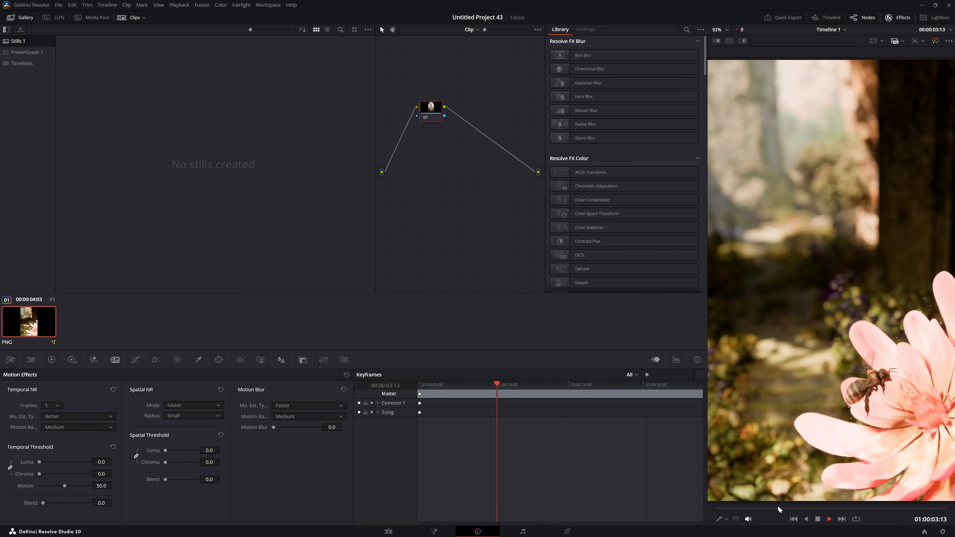
left_click(770, 510)
left_click_drag(39, 462, 61, 462)
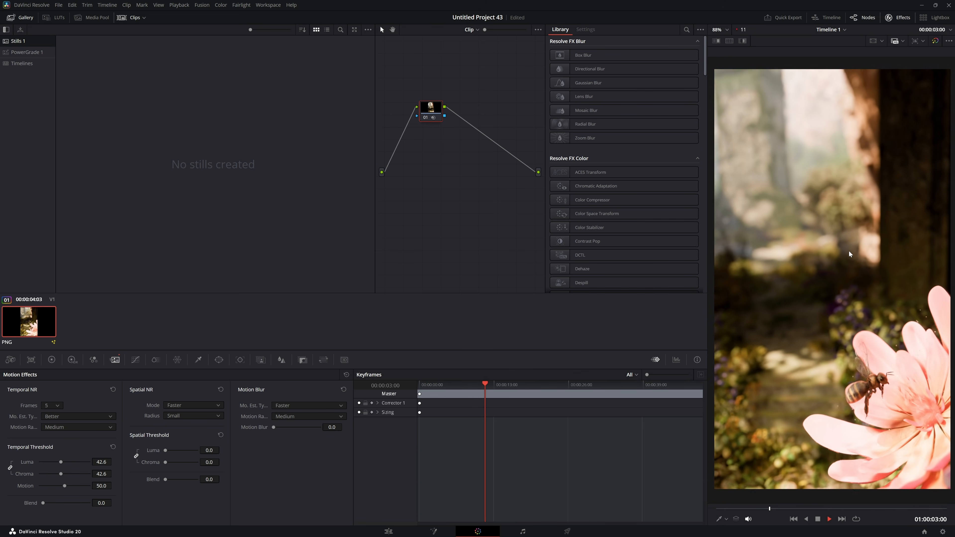
- Open the delivery page and examine the Proteus enhancement and Apollo frame interpolation settings in Topaz Video
key("shift+8")
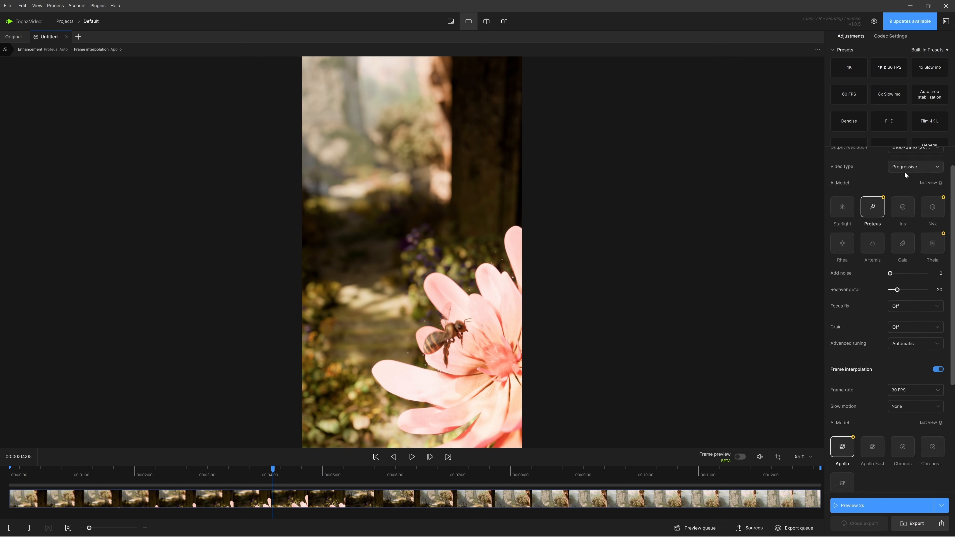
scroll(878, 345, "down", 5)
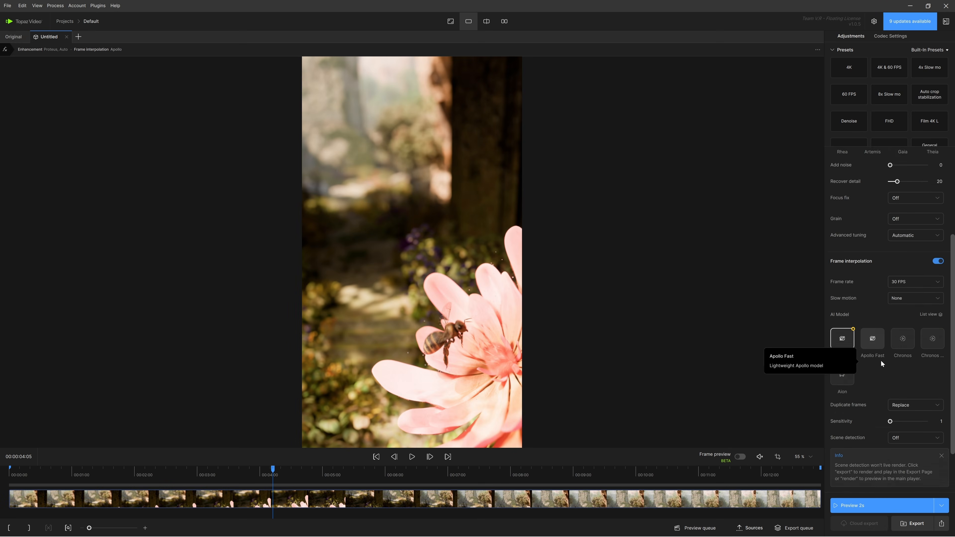
left_click(508, 268)
left_click(597, 383)
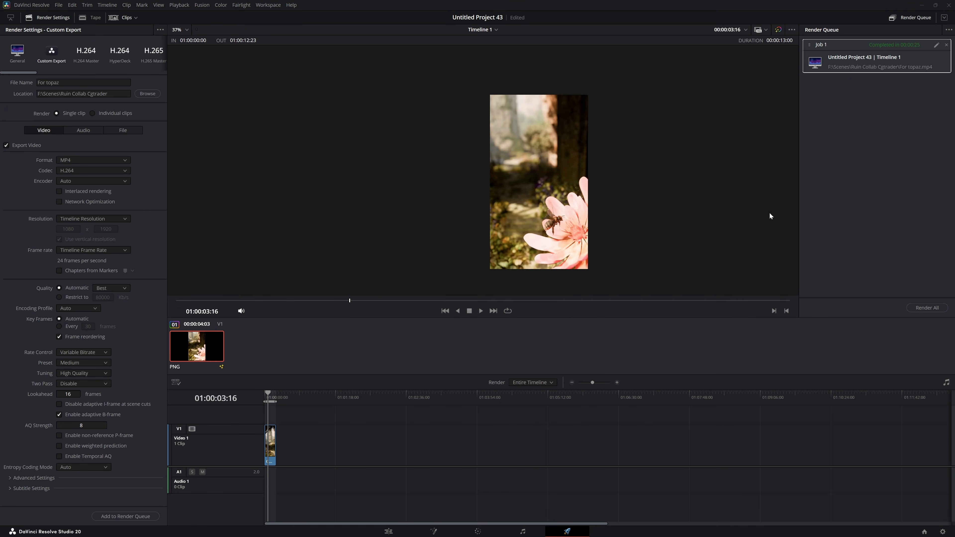
- Save the project as "Post01 Collab Cgtrader 02" and a new project for the Topaz clip as "Post 02 Collab Cgtrader 02"
key("ctrl+s")
type("PO")
key("BackSpace")
type("ost01 Collab Cgtrader")
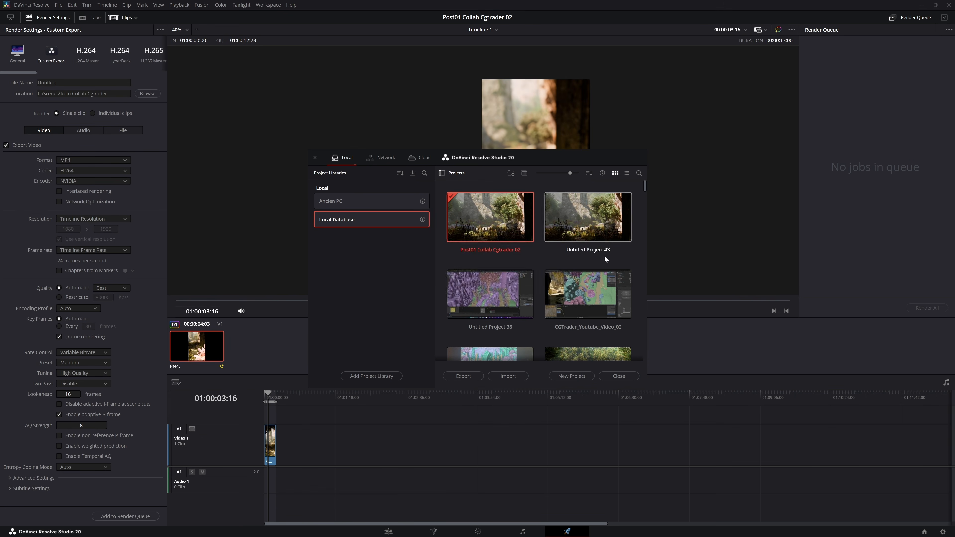
type("trader 02")
key("Return")
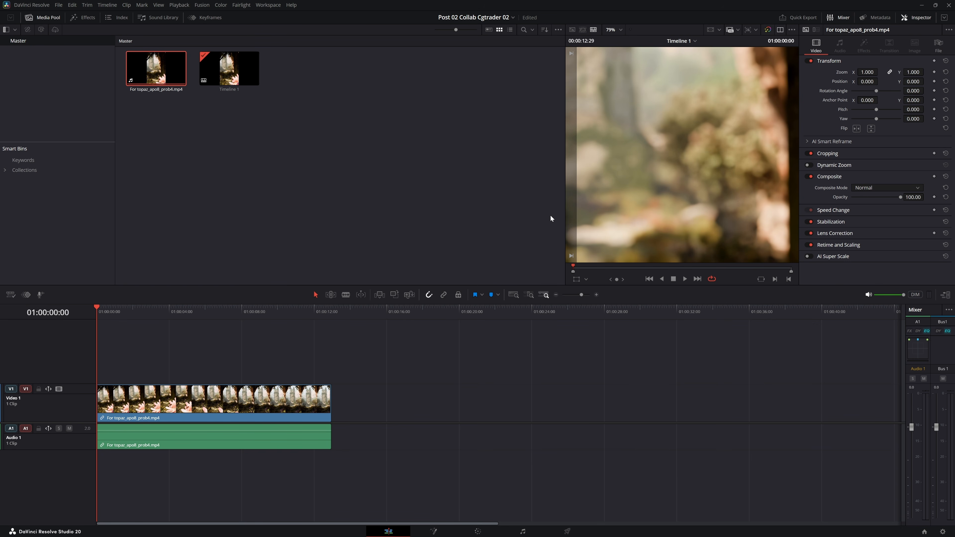
- Enlarge the timeline viewer and play back the Topaz-enhanced clip
scroll(676, 211, "down", 3)
left_click_drag(724, 286, 725, 400)
key("space")
- Add a Sharpen effect as a new node after node 01 with a sharpen amount of 1.8, and play the clip
scroll(687, 217, "down", 3)
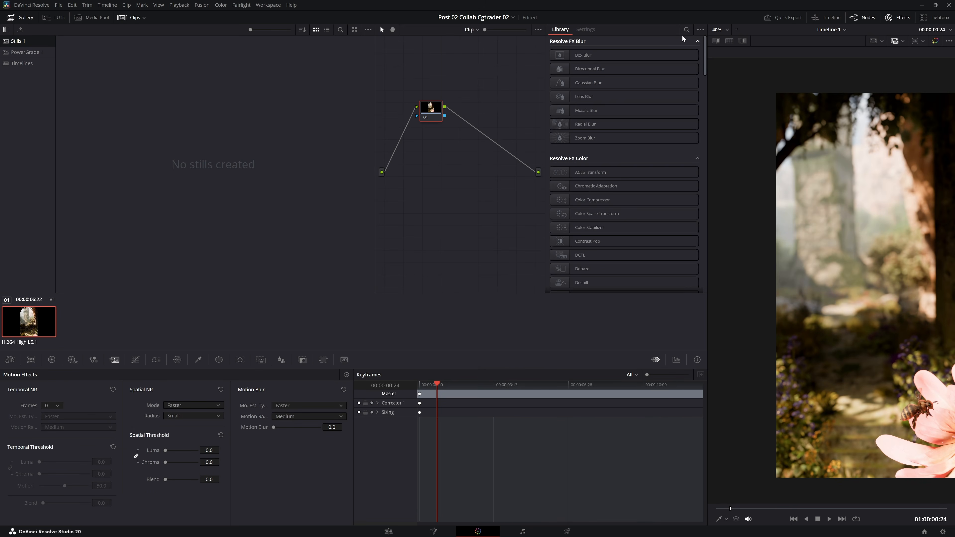
type("shar")
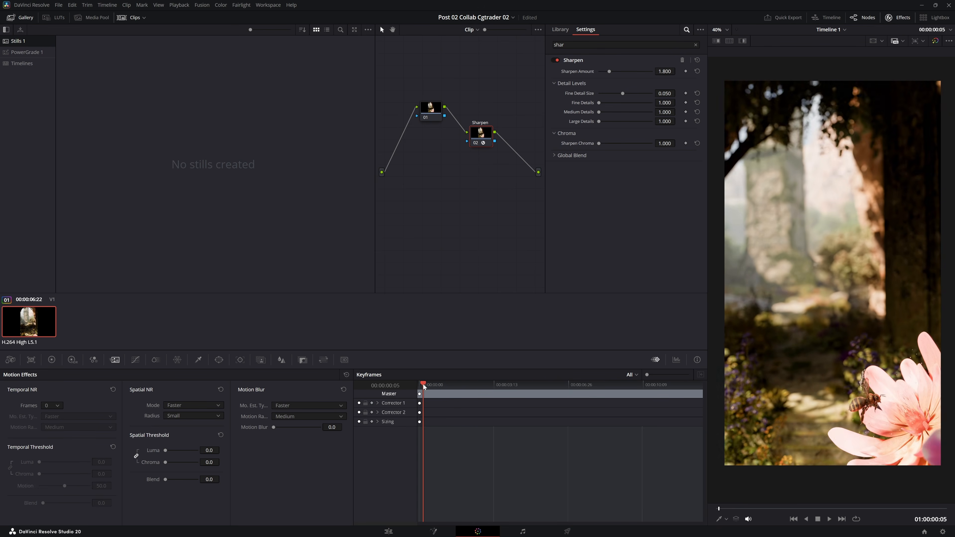
key("space")
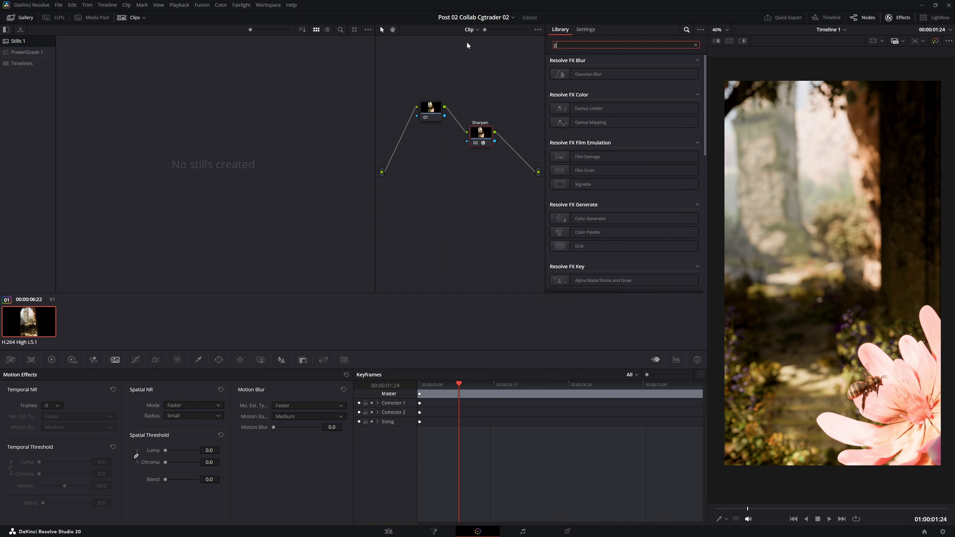
- Add a Film Grain node after Sharpen with grain size 0, strength 1, softness 0, saturation 0.364 and opacity 0.378, and play the clip
type("grain")
left_click_drag(579, 73, 500, 137)
left_click_drag(633, 140, 597, 140)
left_click_drag(606, 159, 653, 159)
key("space")
left_click_drag(615, 187, 598, 187)
left_click_drag(599, 196, 617, 196)
left_click_drag(651, 91, 619, 93)
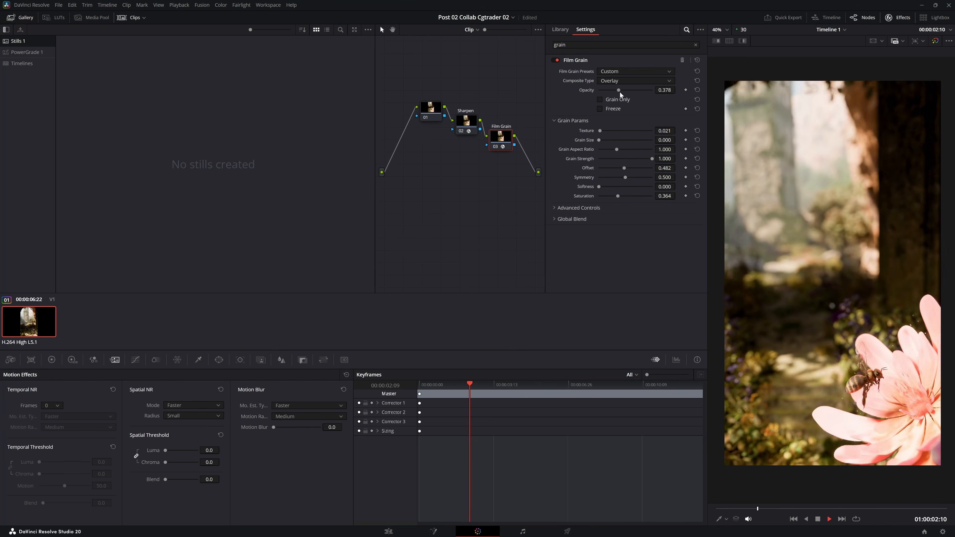
key("space")
key("space")
- Add a Light Rays node after Film Grain, with the ray position at X -0.892, Y 1.459 and brightness 0.091
left_click_drag(572, 45, 529, 64)
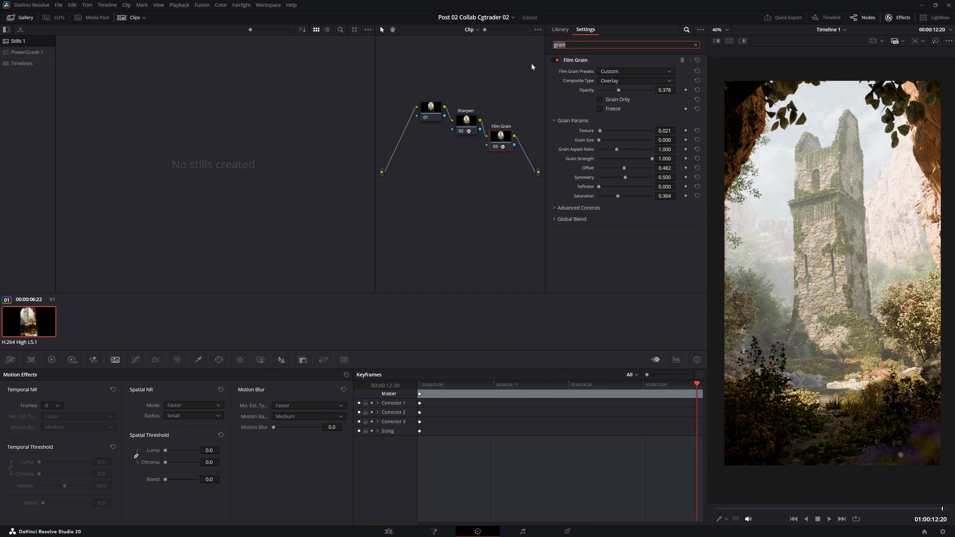
type("ligh")
middle_click_drag(504, 94, 467, 96)
left_click_drag(464, 138, 461, 140)
left_click_drag(598, 144, 486, 155)
scroll(860, 284, "down", 3)
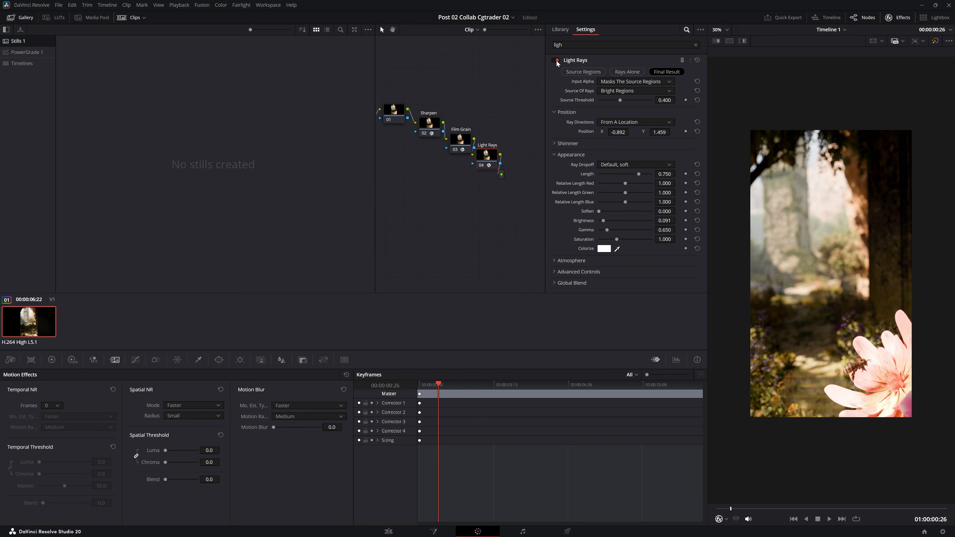
- Play back the clip from the bee to the tower to check the Light Rays effect
scroll(865, 313, "up", 4)
scroll(846, 278, "down", 3)
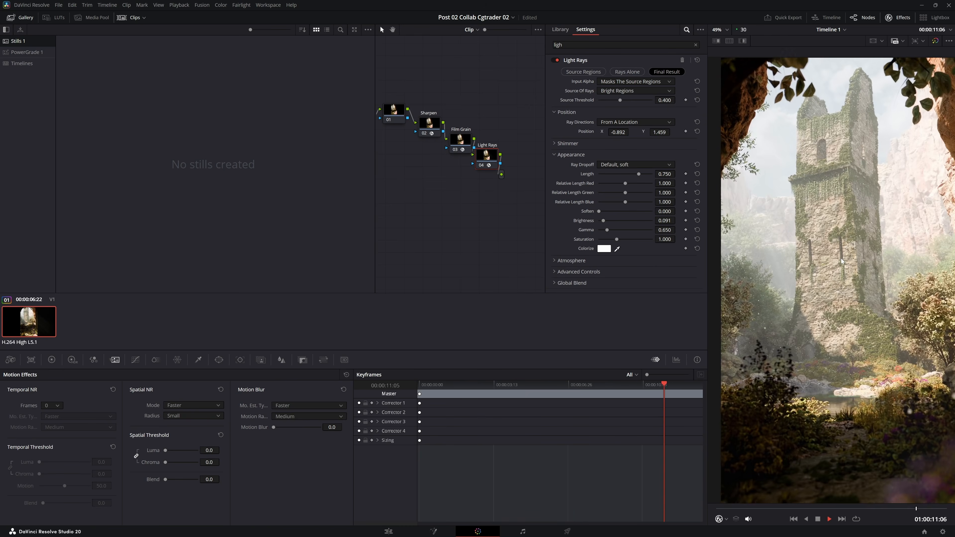
scroll(846, 279, "down", 3)
scroll(838, 278, "up", 2)
key("space")
- Raise the contrast of node 01 in the primaries color bars, checking the grade on the tower shot
left_click(394, 110)
left_click(52, 360)
left_click_drag(418, 391, 625, 392)
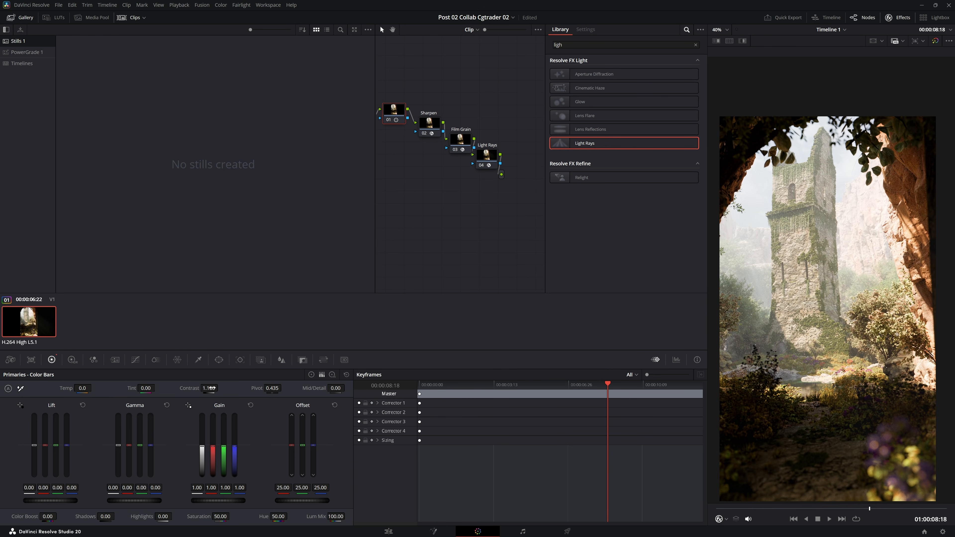